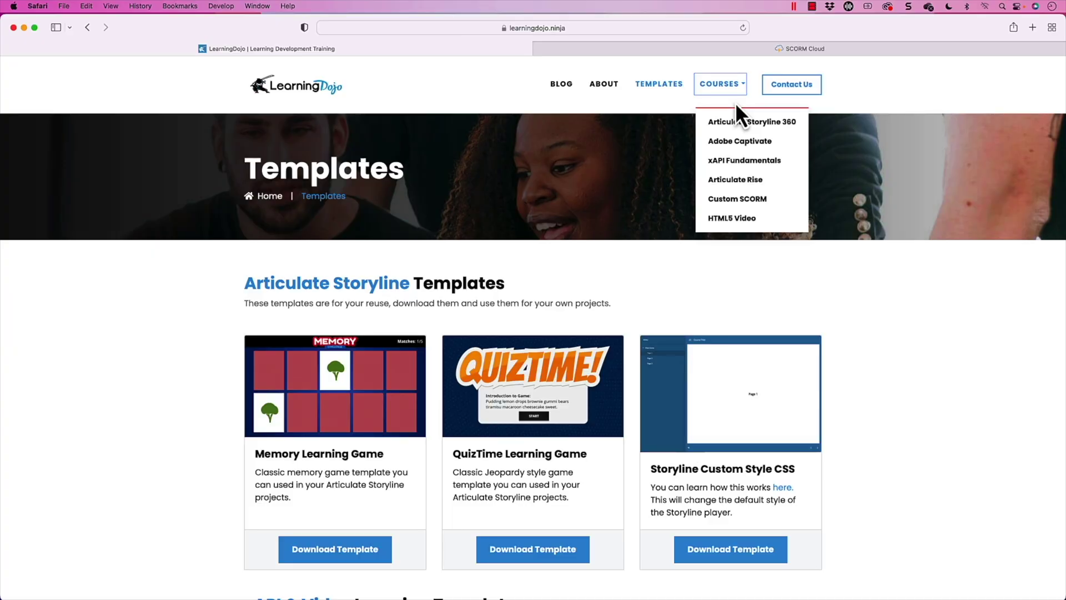
scroll(739, 161, "down", 1)
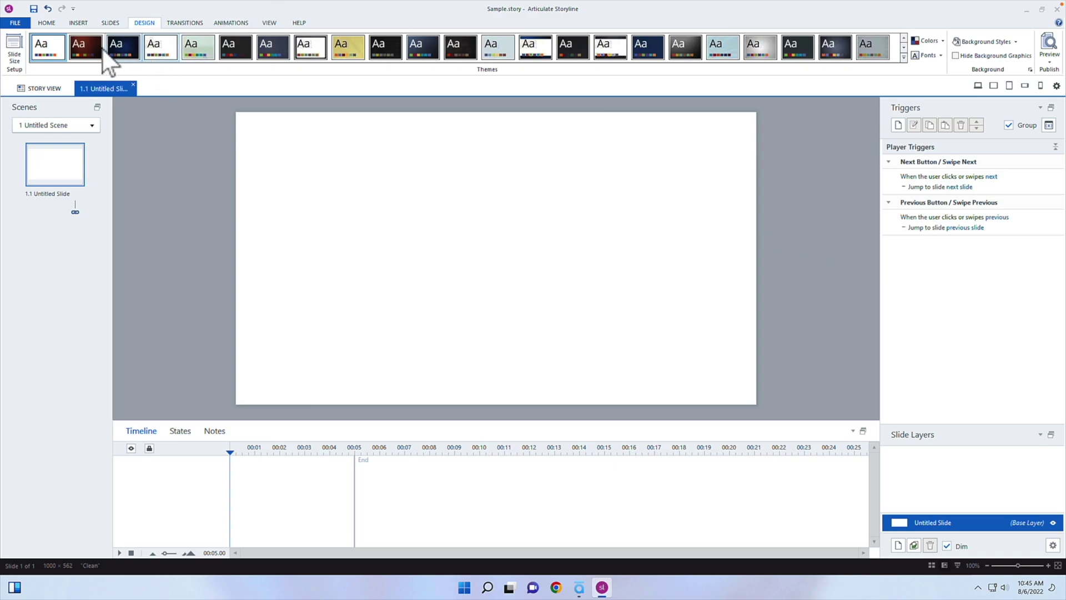
Search the Content Library videos for "cooking", preview the first 20-second clip of sliced meat with purple flowers, and insert it on the slide.
left_click(78, 23)
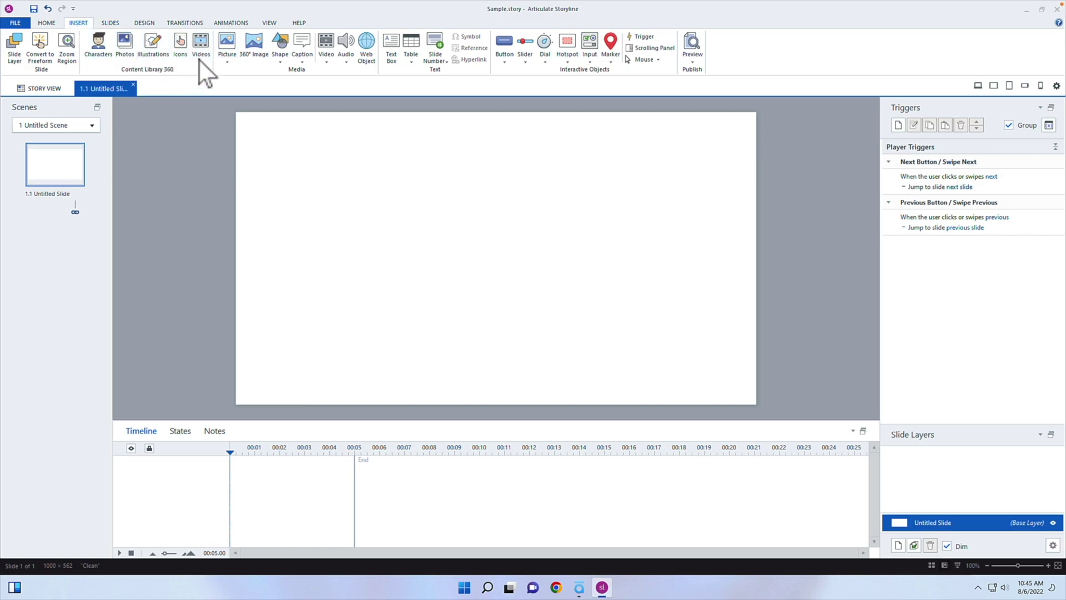
left_click(198, 42)
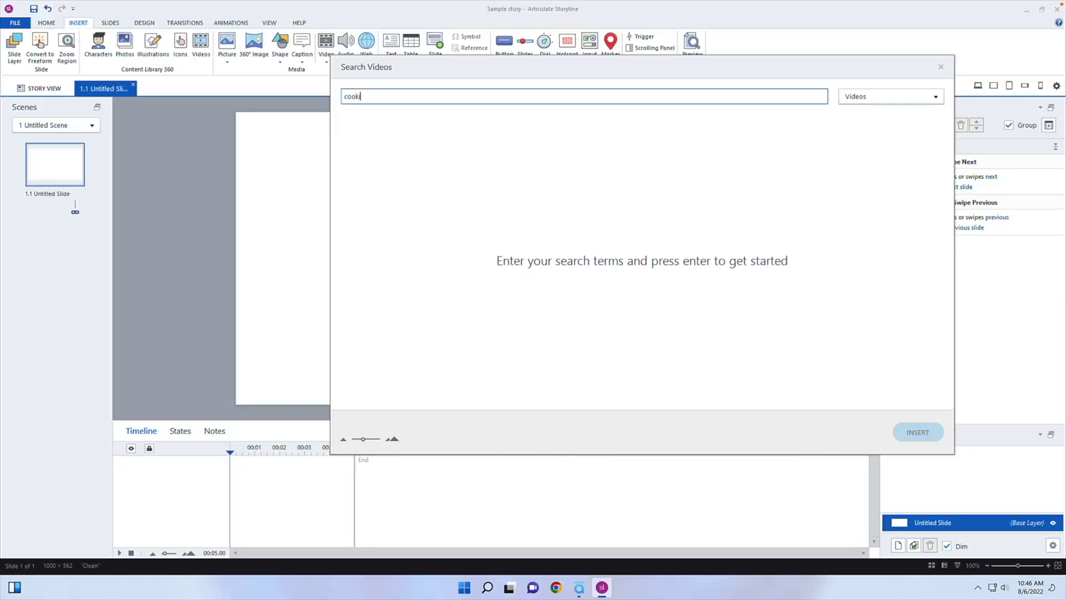
type("ng")
key("Return")
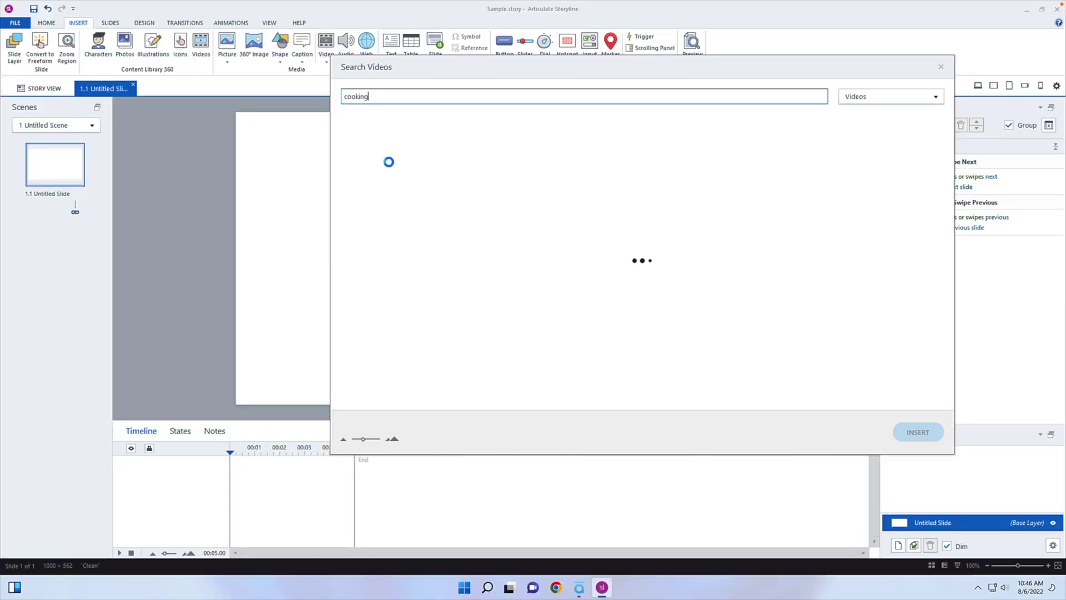
mouse_move(390, 163)
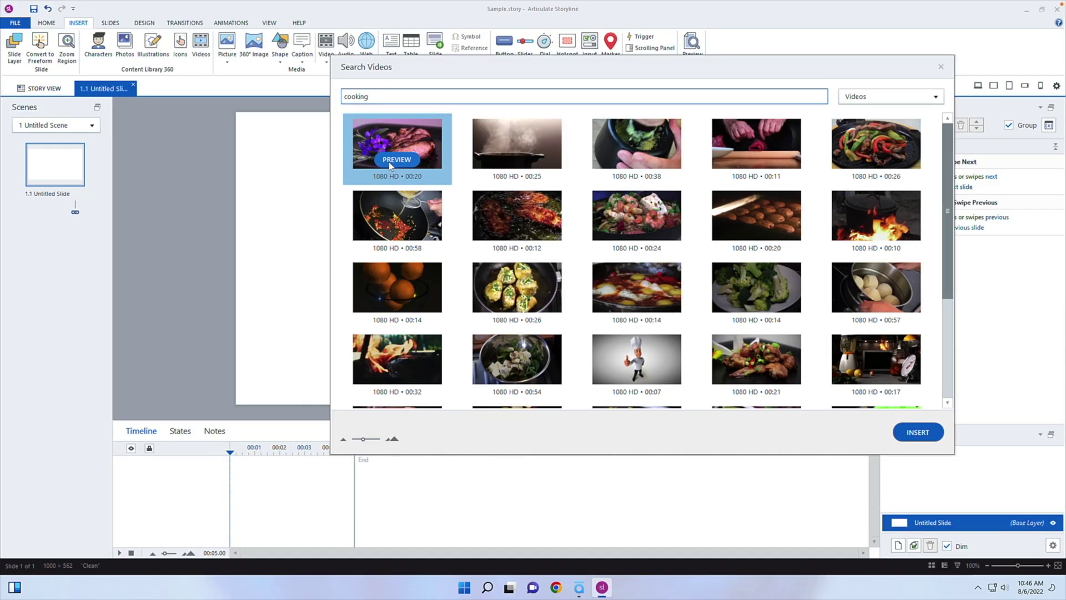
mouse_move(512, 170)
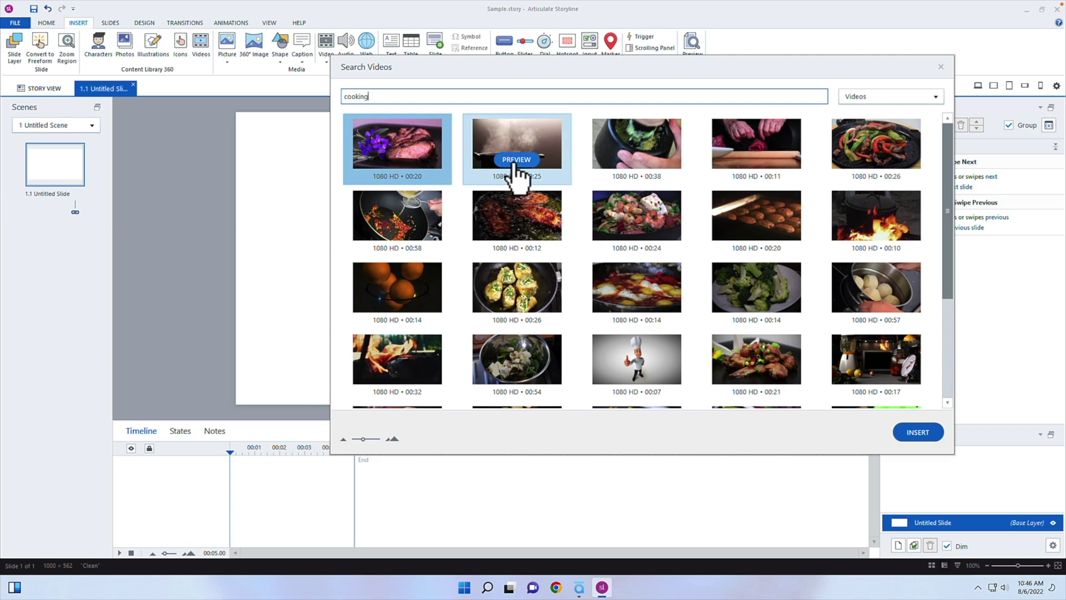
left_click(405, 164)
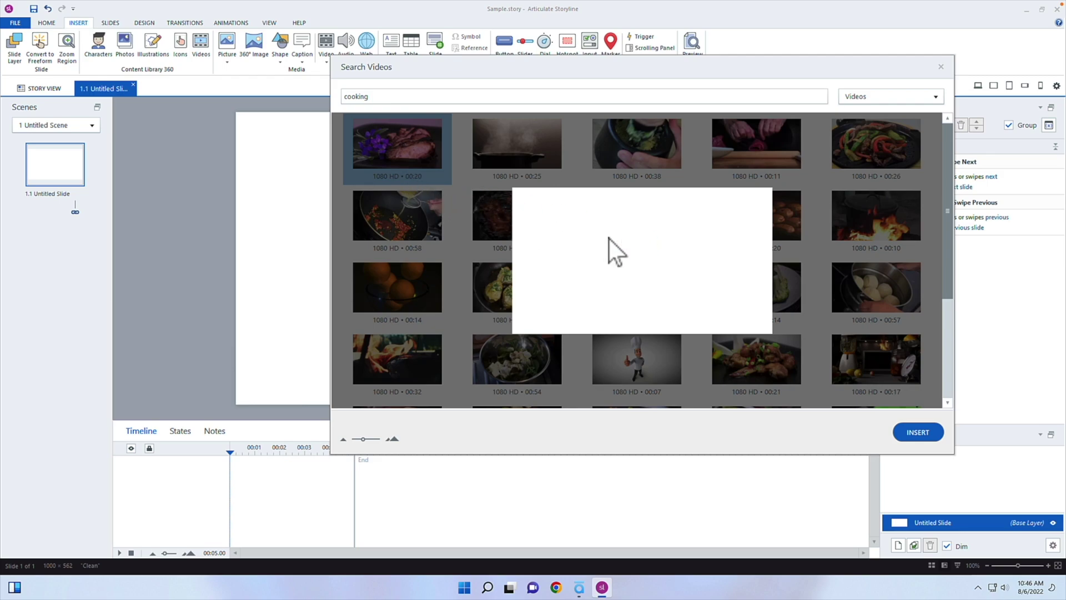
left_click(920, 434)
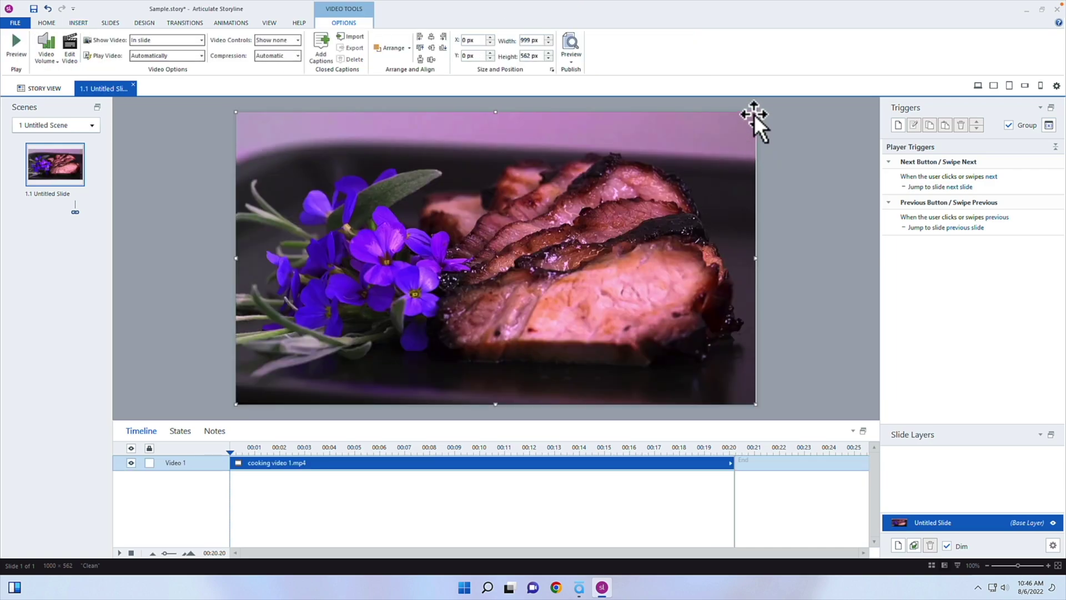
Shrink the video to about 784 × 441 px and center it on the slide with a white margin around it.
left_click_drag(757, 113, 644, 175)
left_click_drag(605, 211, 662, 179)
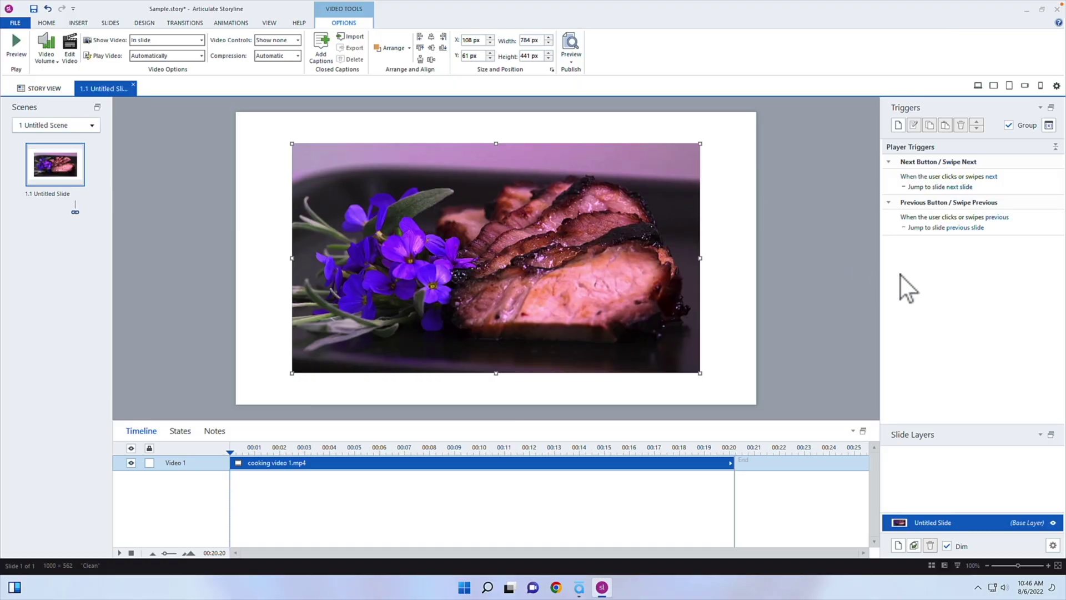
Shorten the cooking video on the timeline to 10 seconds and end the slide at 10 seconds as well.
left_click_drag(732, 462, 477, 476)
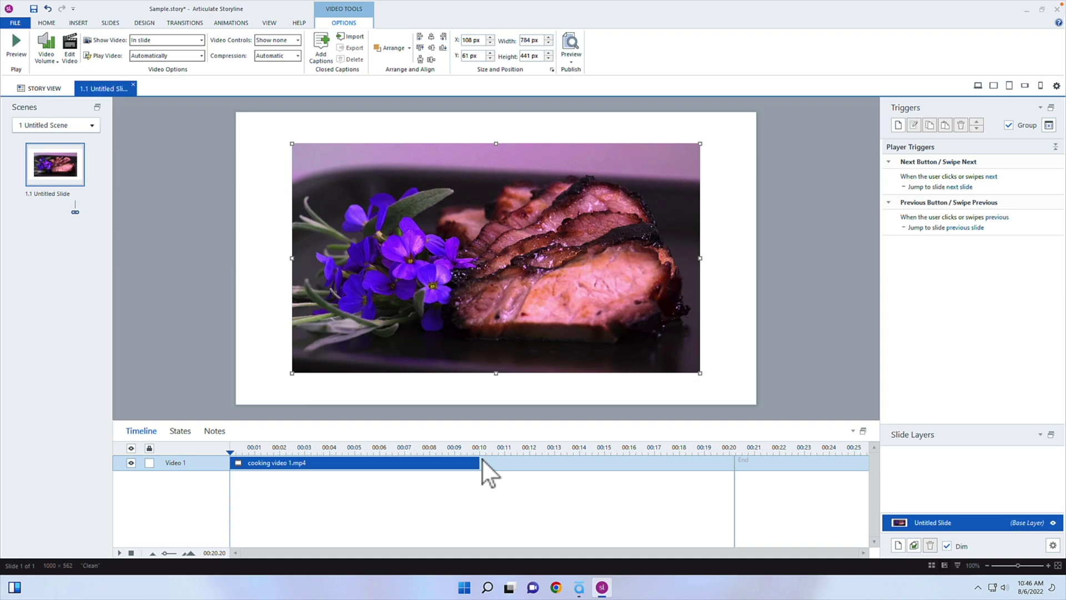
mouse_move(733, 474)
left_mouse_down()
mouse_move(700, 476)
mouse_move(731, 473)
left_mouse_up()
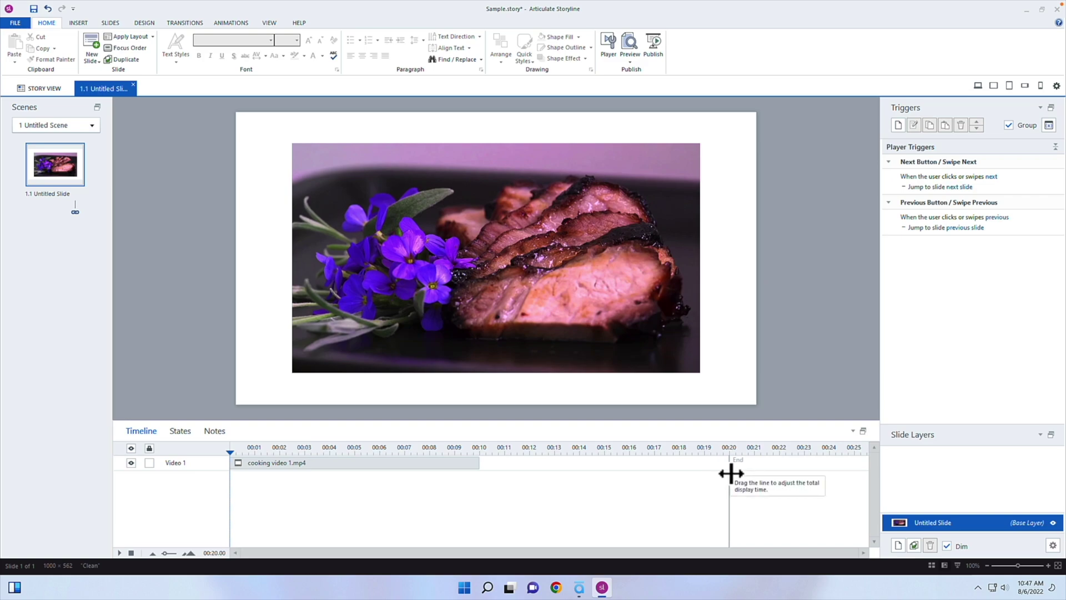
left_click_drag(730, 473, 483, 475)
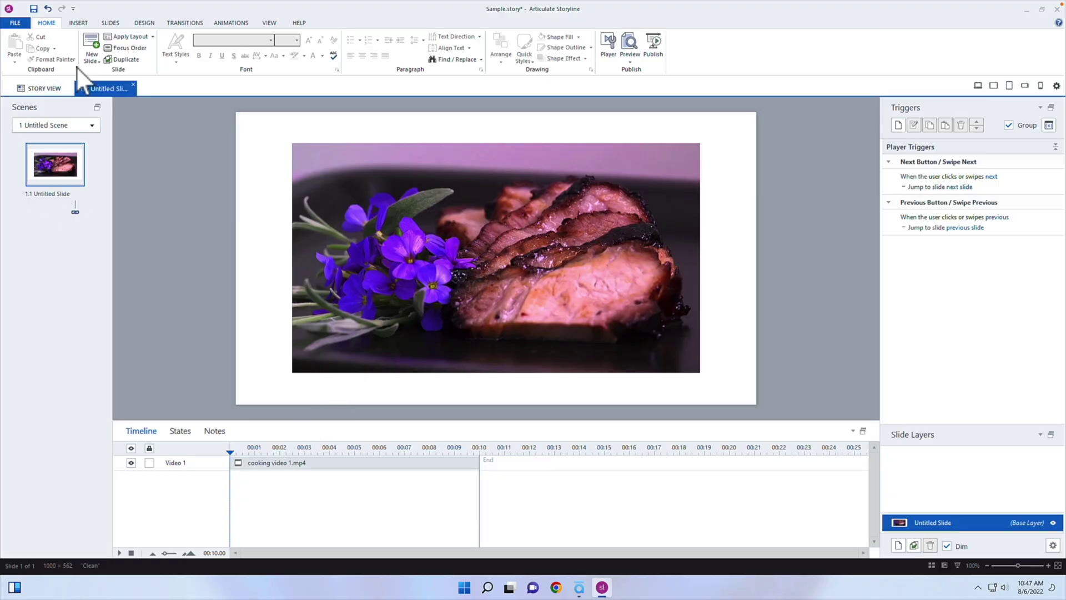
Draw a circle of about 29 × 29 px outside the slide, beside its left edge.
left_click(85, 24)
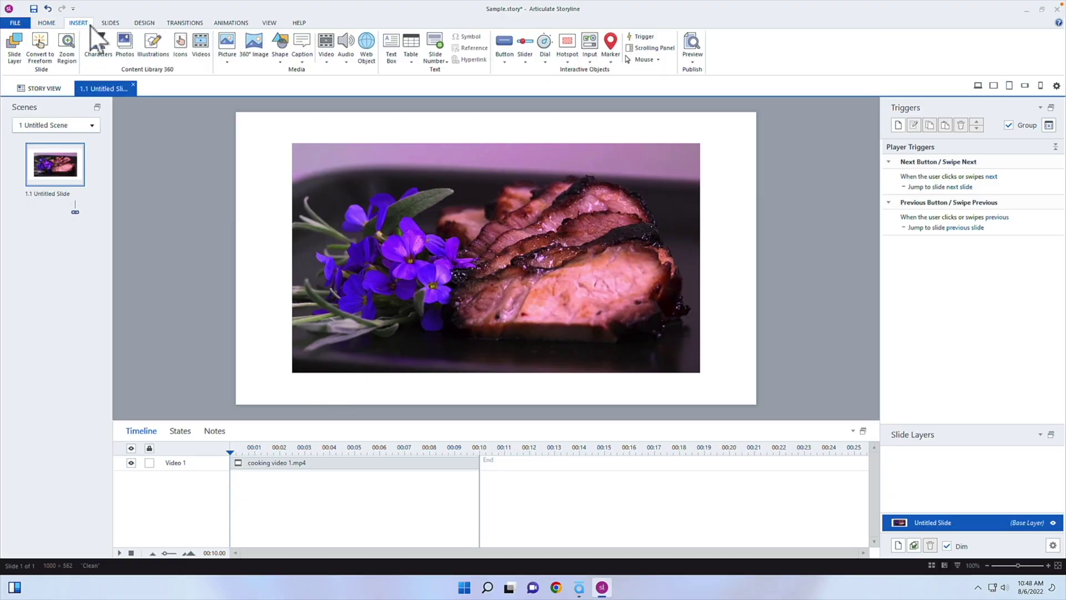
left_click(288, 59)
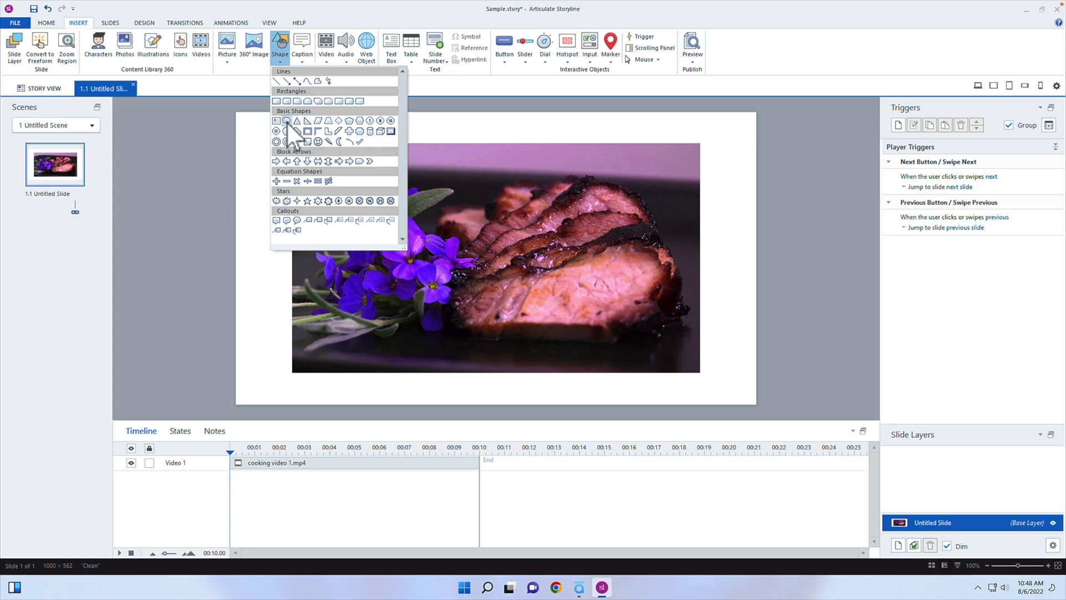
left_click(287, 121)
left_click_drag(202, 270, 217, 286)
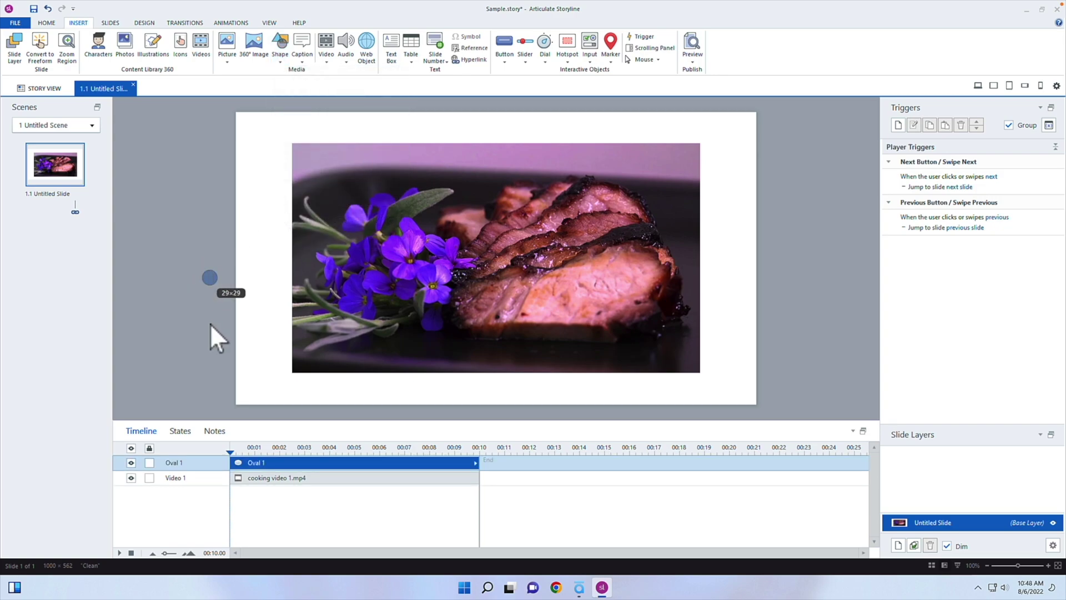
Draw a second small circle below the first and stack both in the white margin between the slide's left edge and the video.
left_click(280, 46)
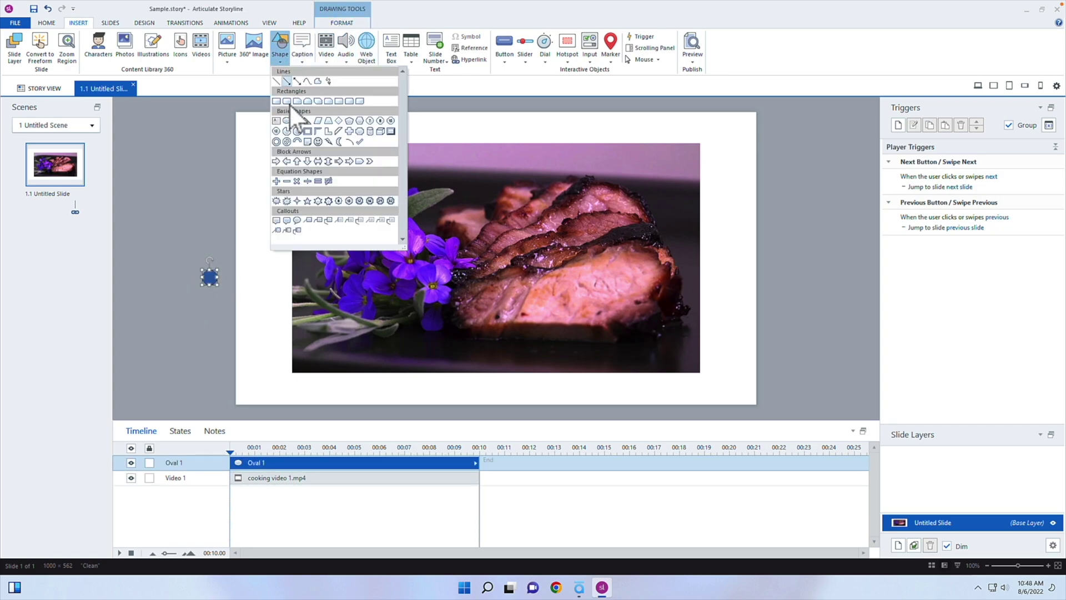
left_click(286, 120)
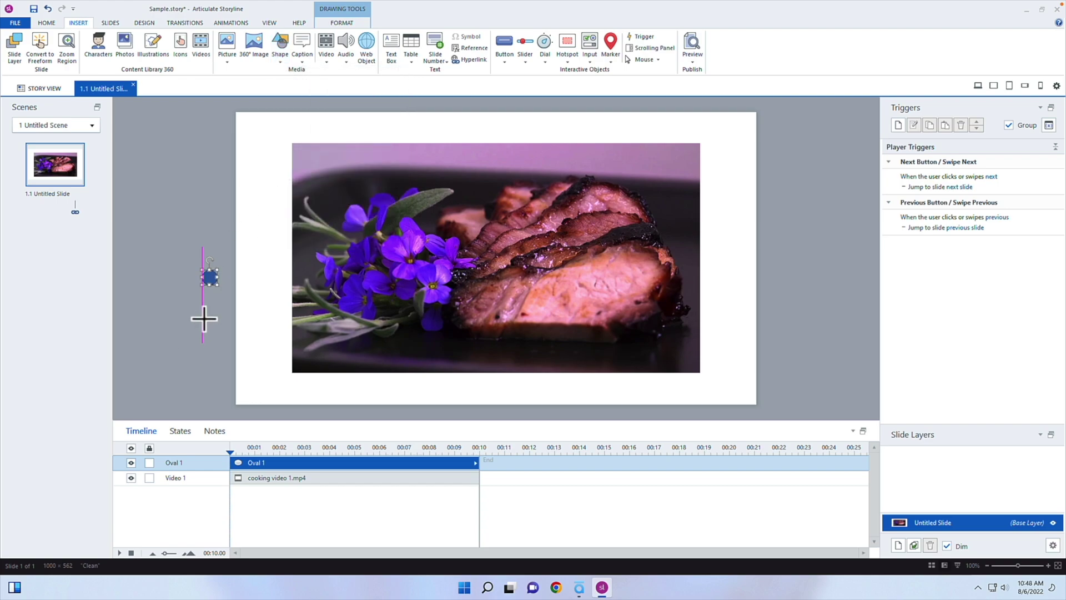
left_click_drag(203, 300, 256, 320)
left_click_drag(208, 281, 258, 296)
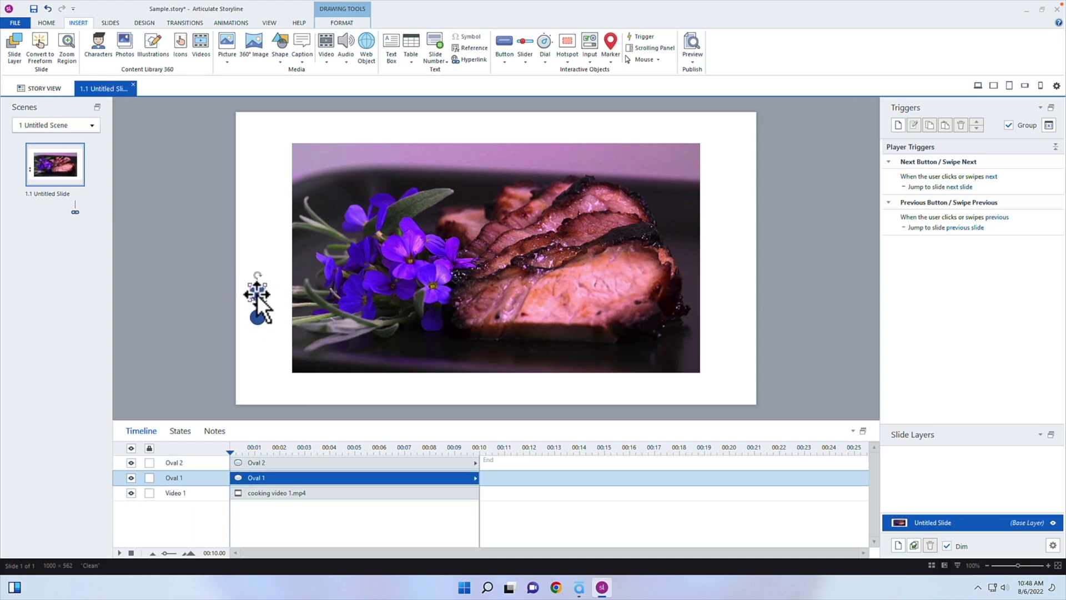
Rename the upper circle to "Complete" and the lower circle to "Not Complete" on the timeline.
double_click(194, 477)
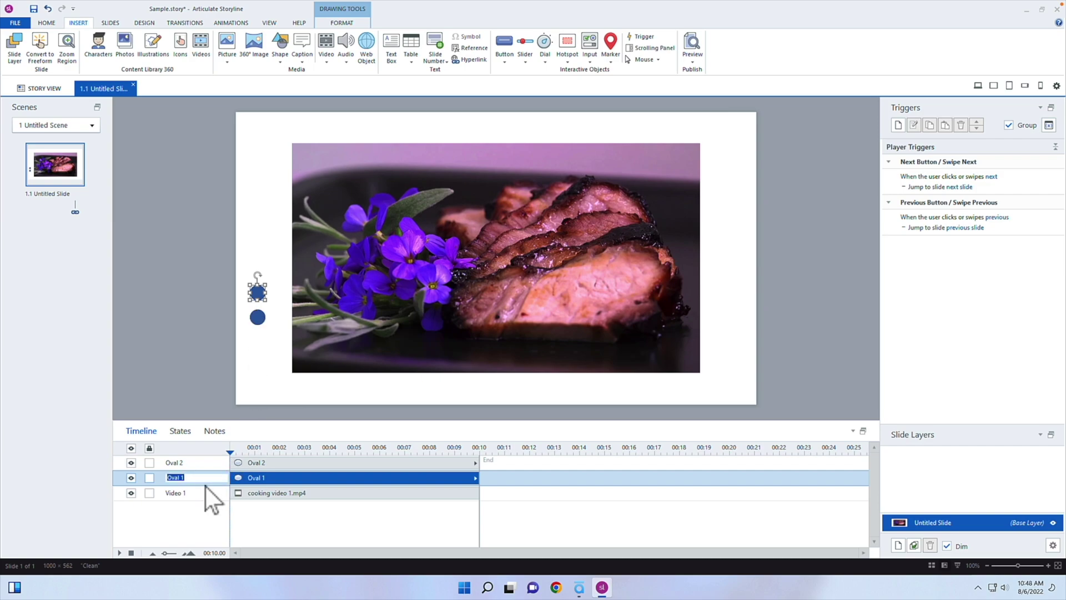
type("Complete")
double_click(211, 463)
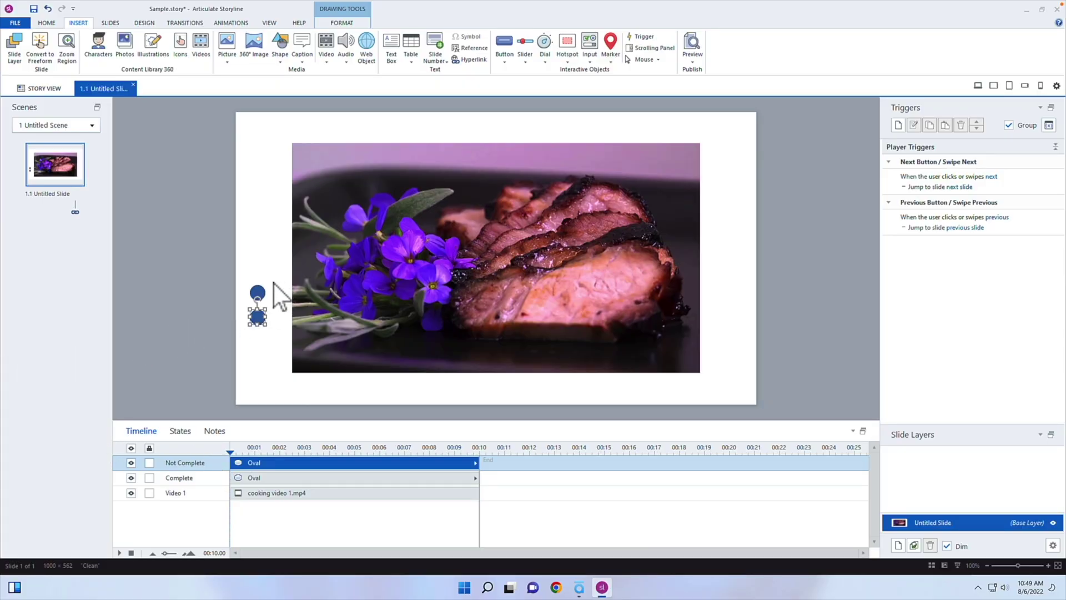
Select the Complete and Not Complete circles together on the slide.
left_click(257, 292)
left_click(264, 318, "shift")
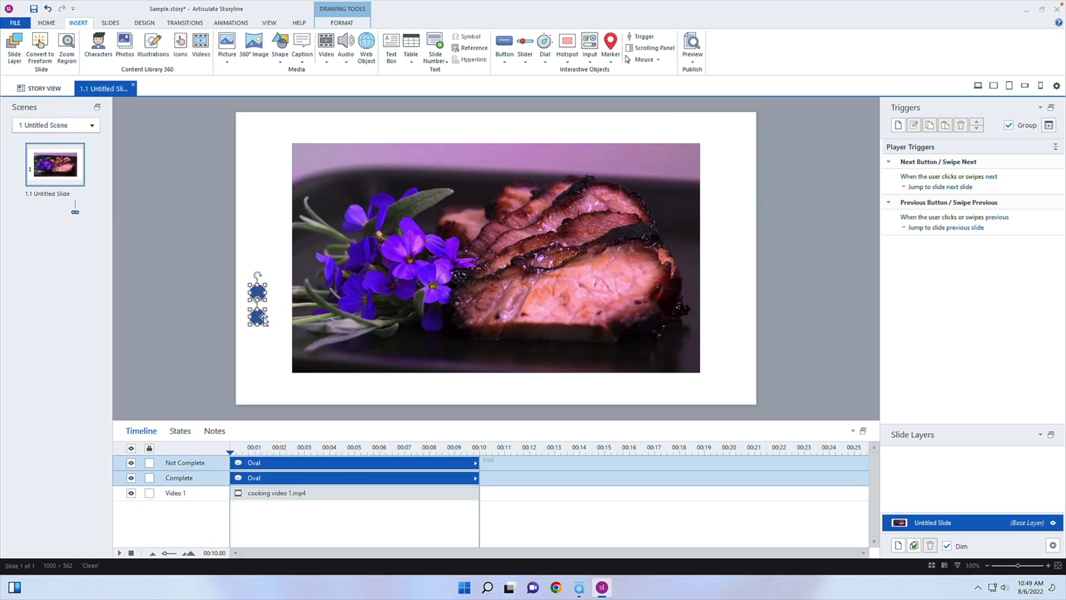
right_click(263, 318)
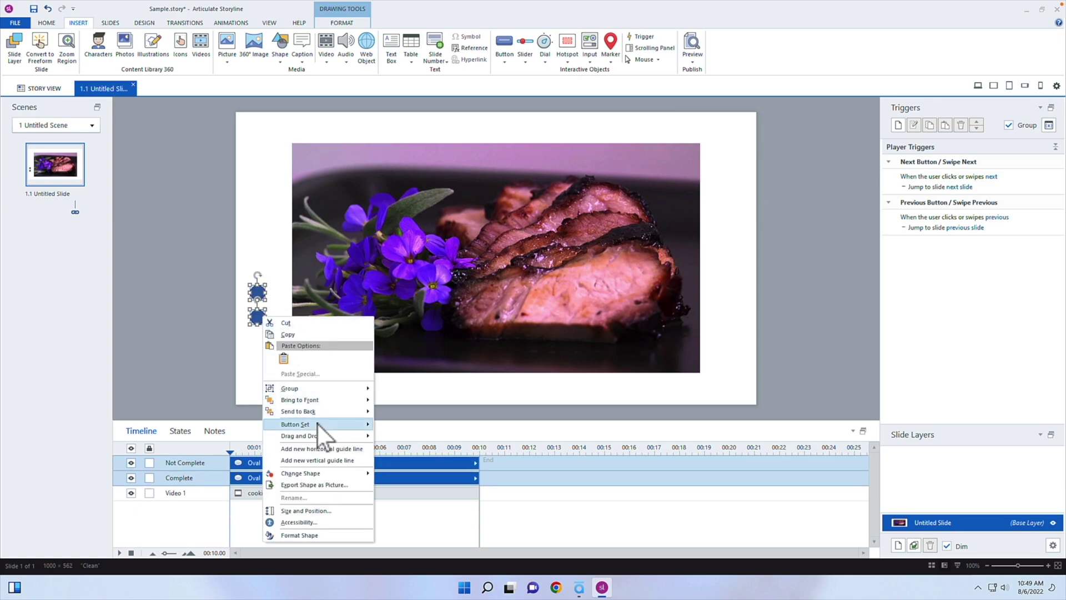
mouse_move(317, 424)
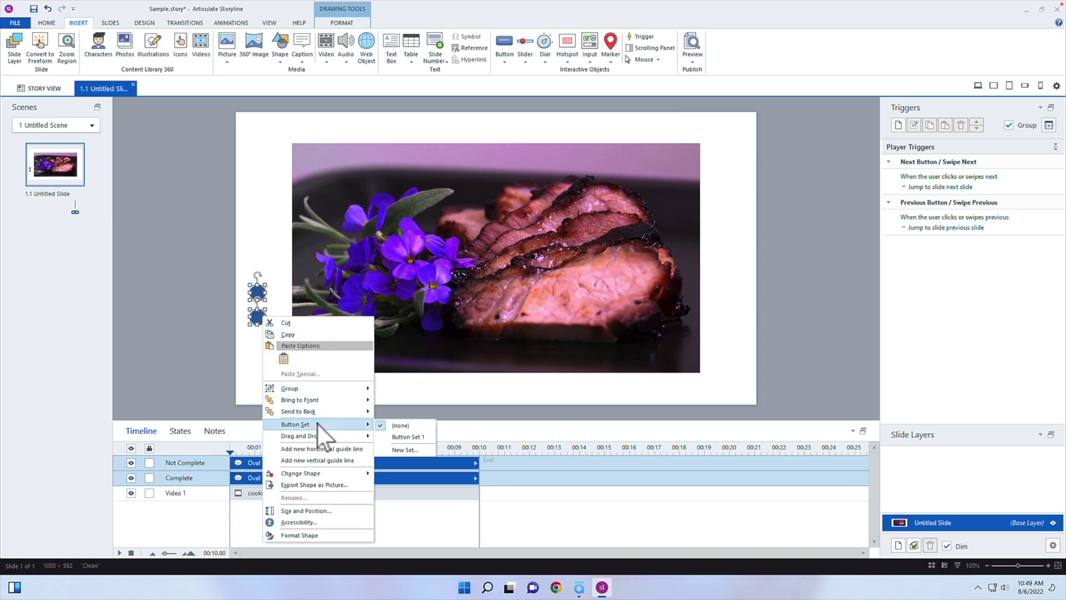
left_click(405, 450)
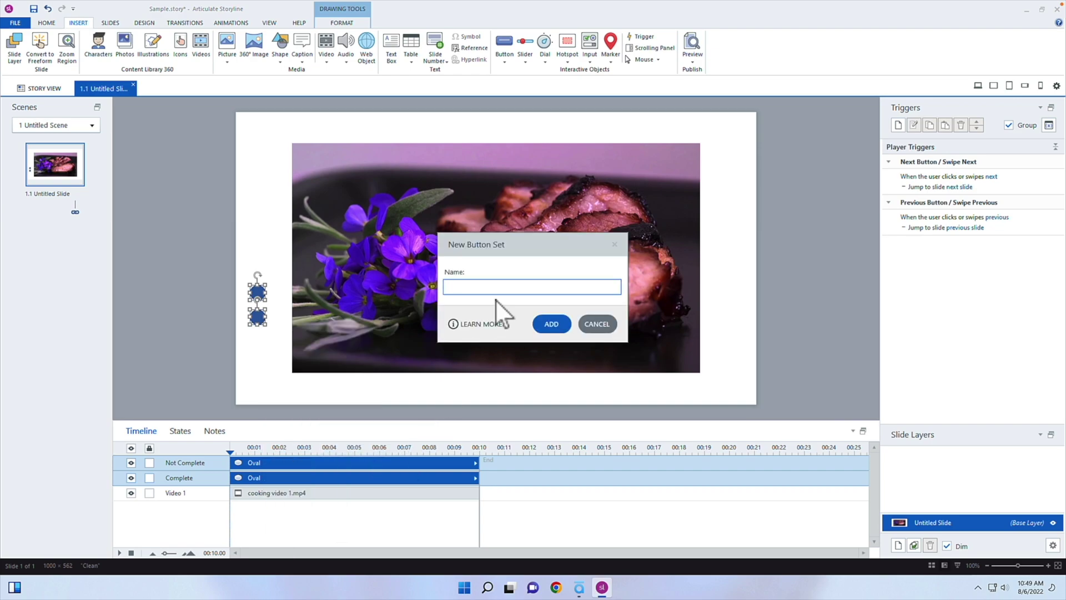
left_click(588, 326)
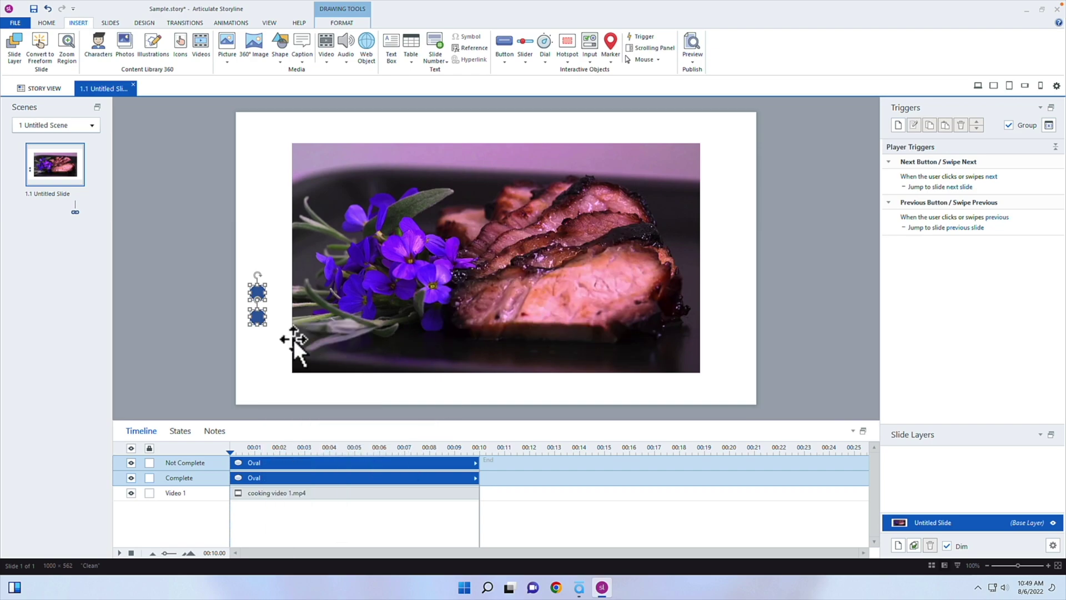
Assign the two selected circles to Button Set 1.
right_click(257, 314)
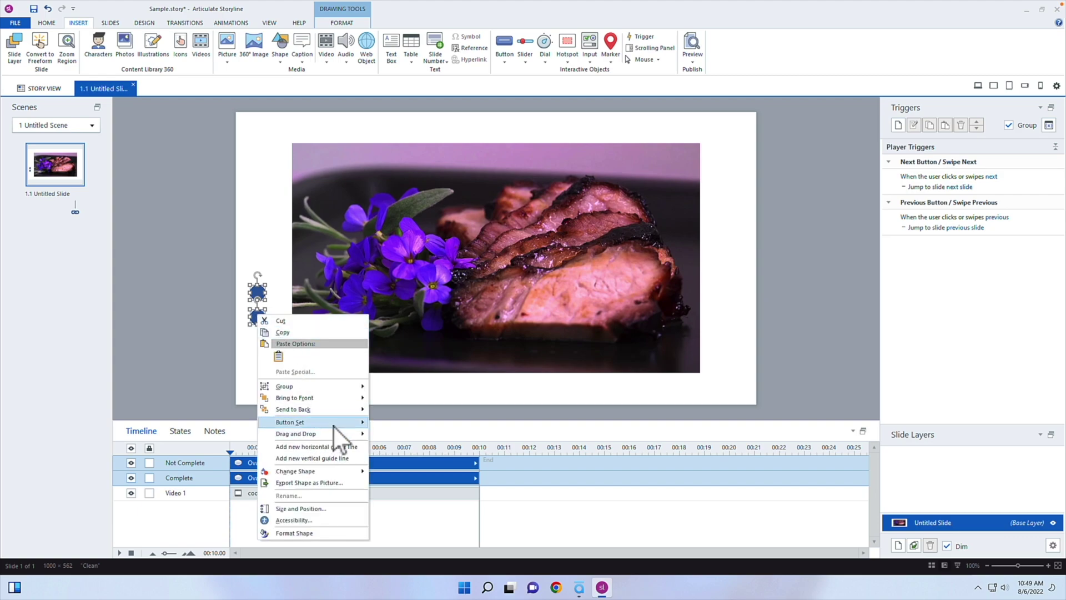
mouse_move(362, 424)
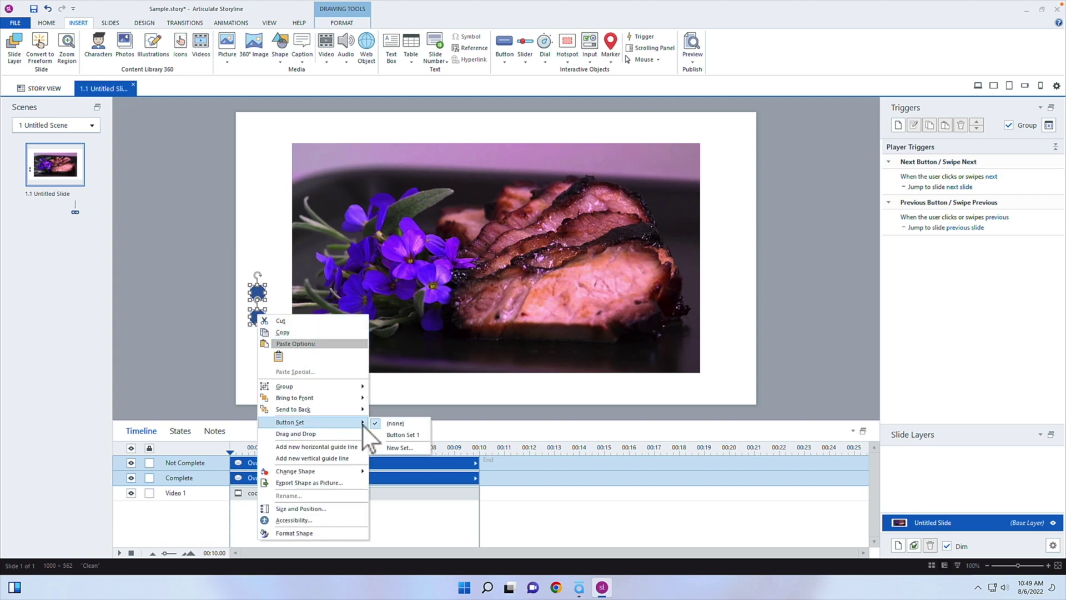
left_click(397, 439)
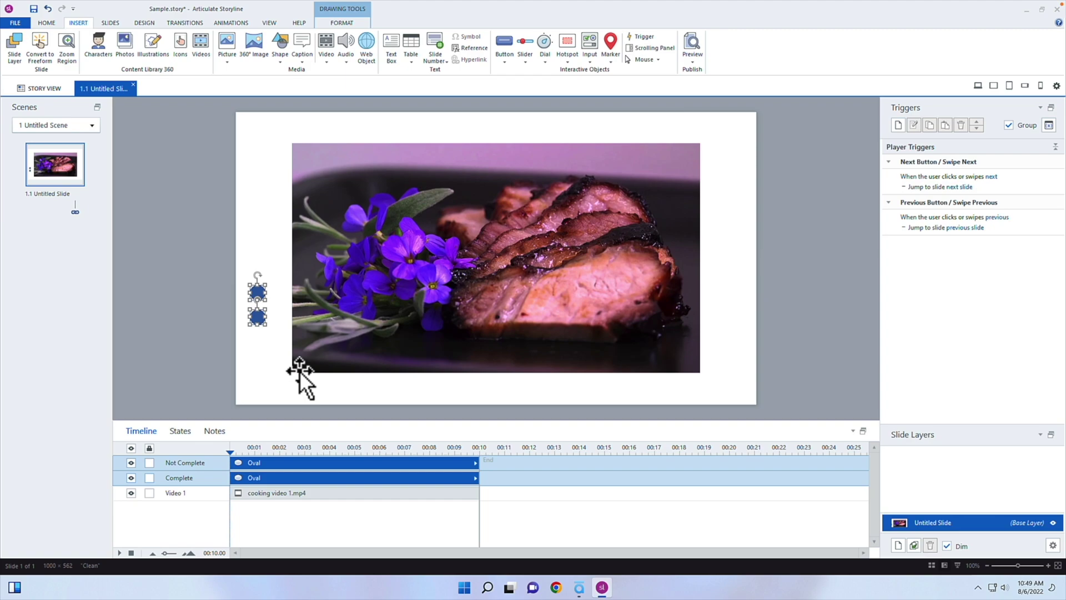
Show the states of the Complete circle.
left_click(180, 432)
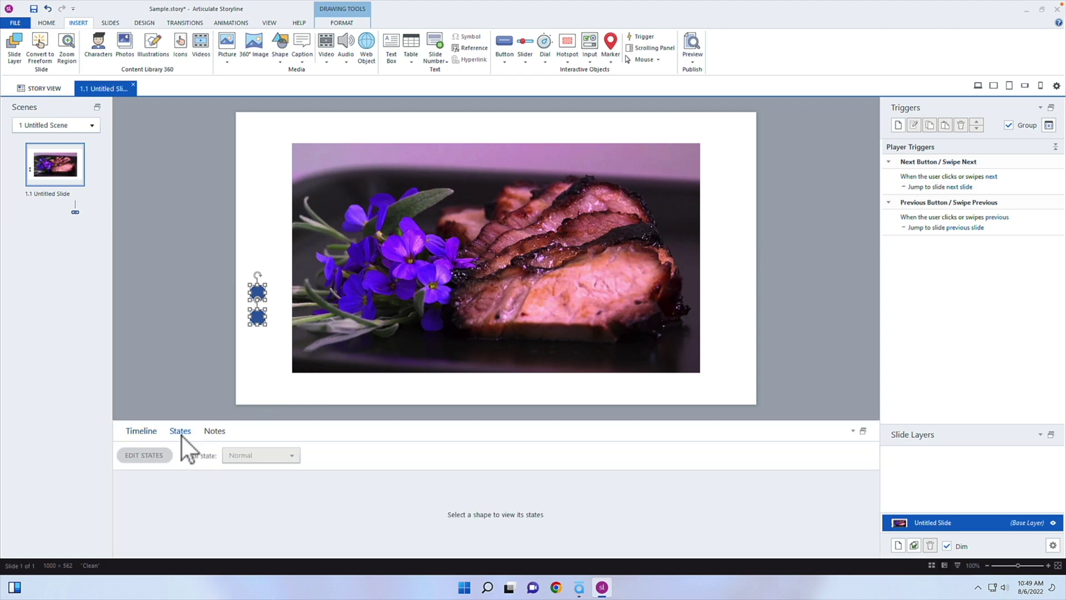
left_click(260, 297)
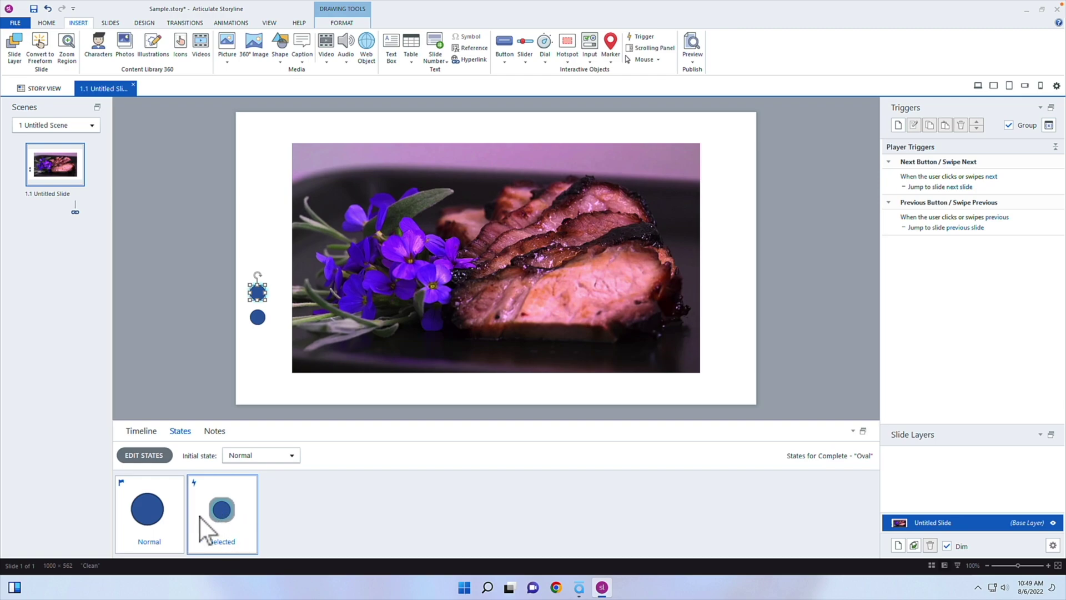
left_click(360, 25)
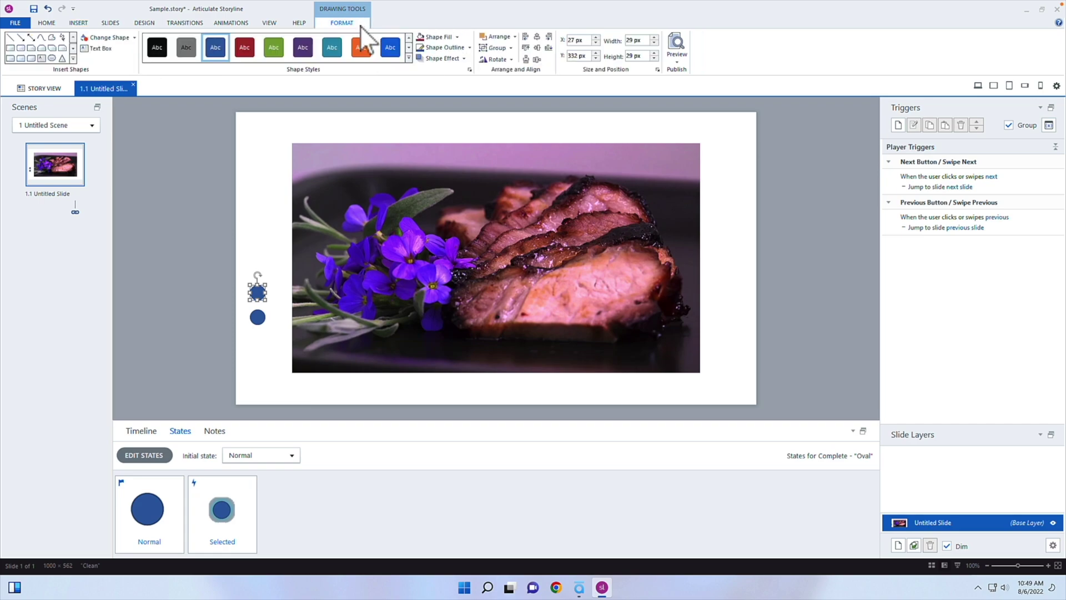
left_click(466, 59)
mouse_move(470, 129)
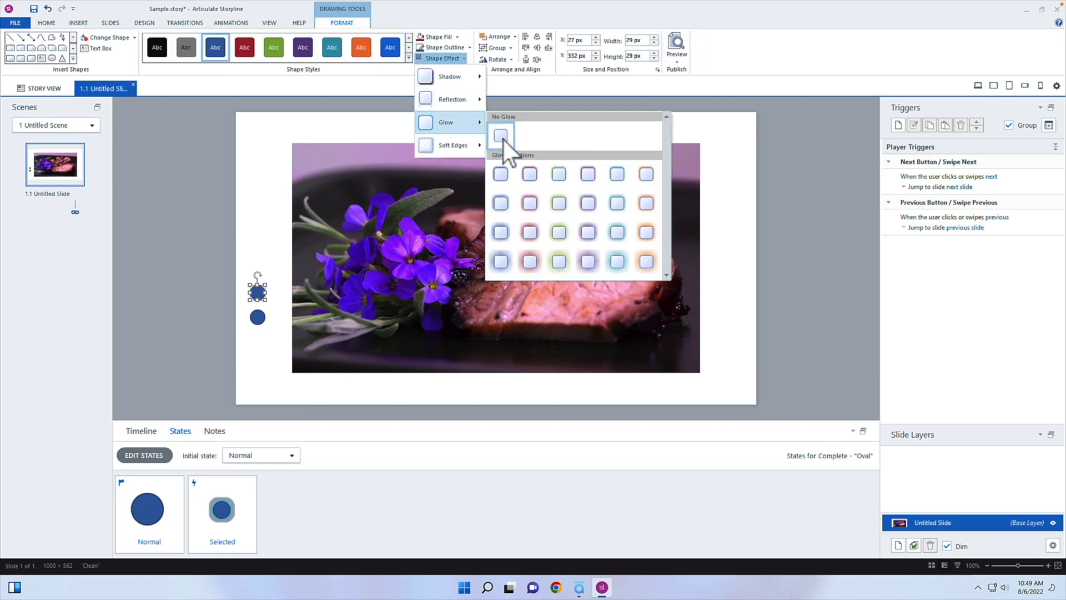
left_click(167, 389)
Edit the Complete circle's Selected state, removing its glow and filling it with a dark navy blue.
left_click(146, 456)
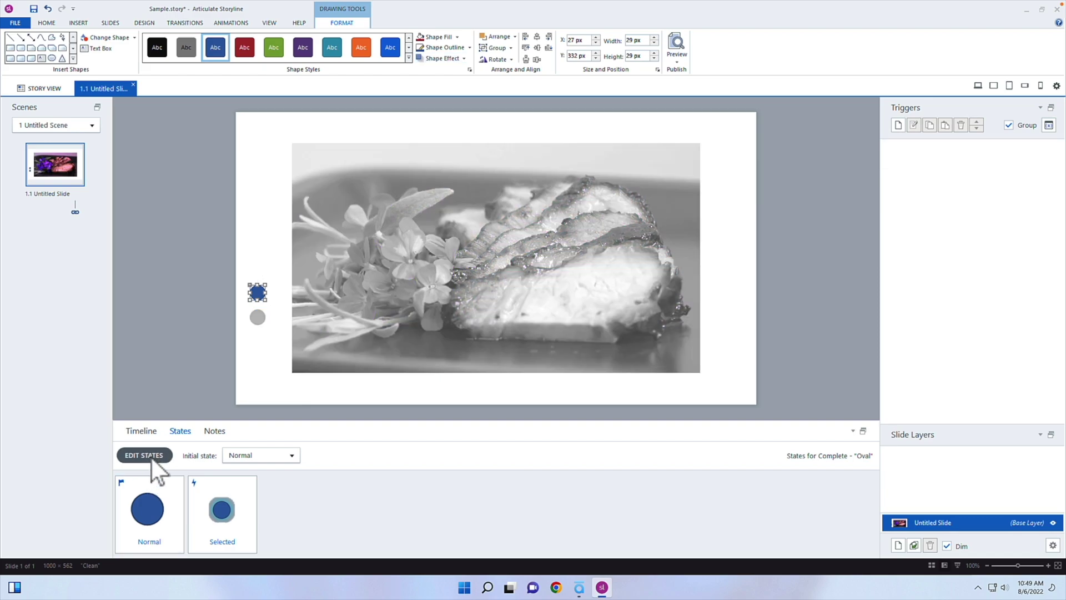
left_click(219, 496)
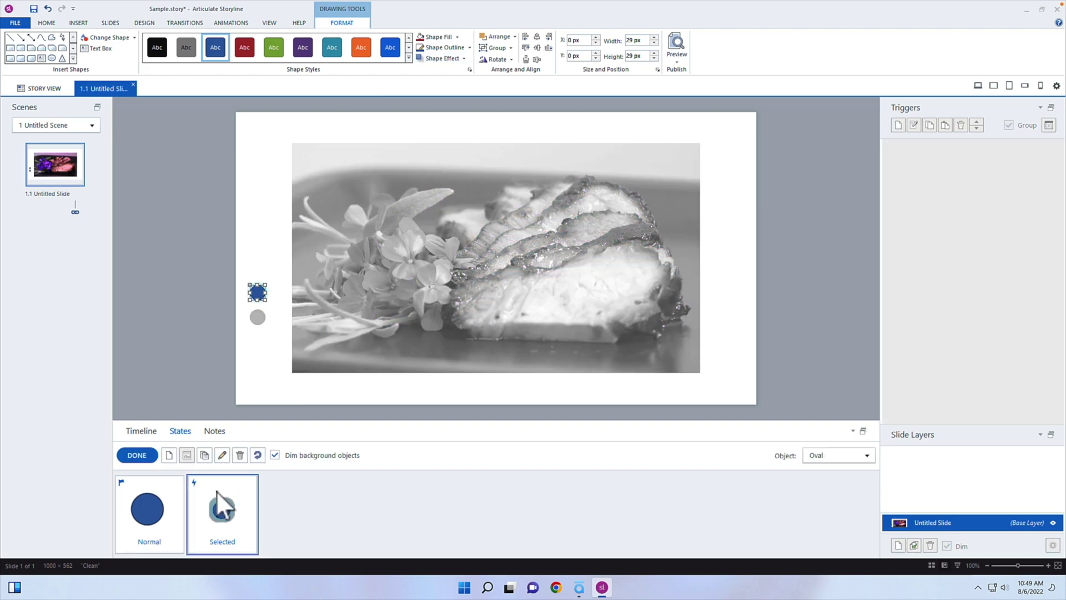
left_click(466, 59)
mouse_move(467, 125)
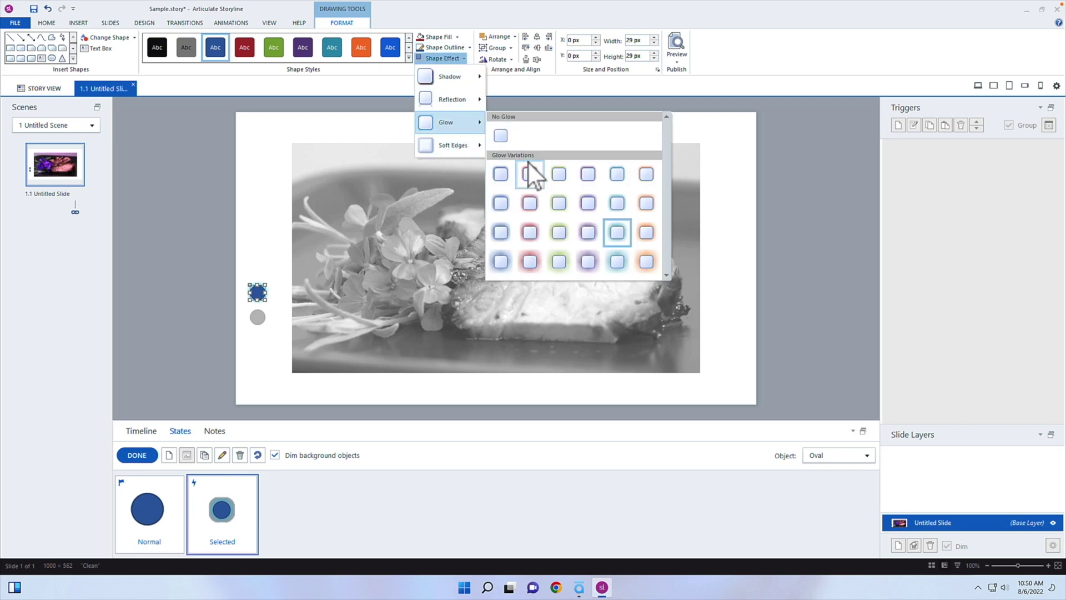
left_click(501, 136)
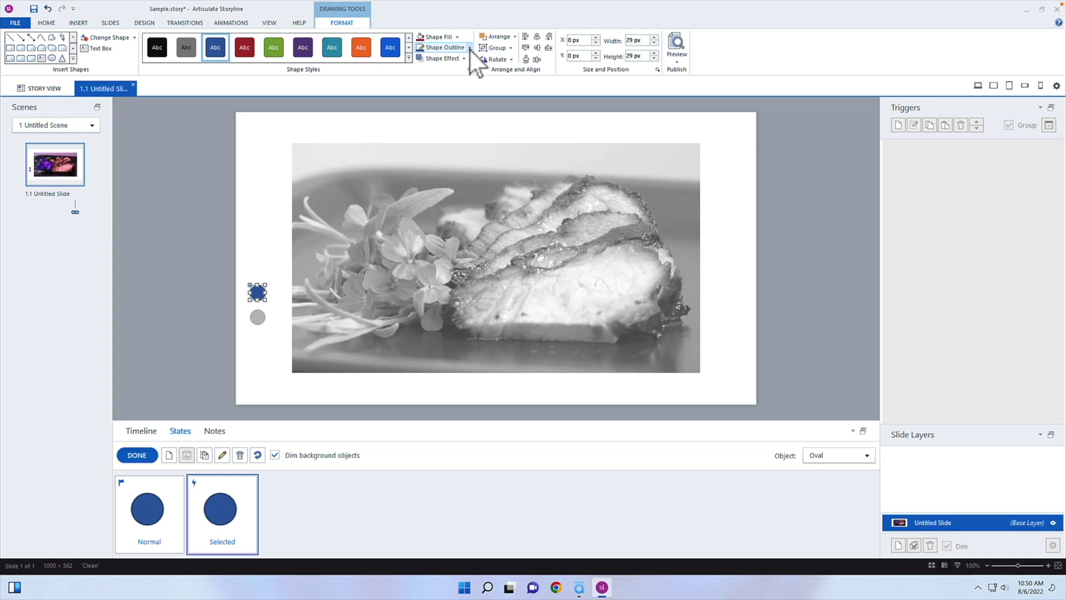
left_click(457, 37)
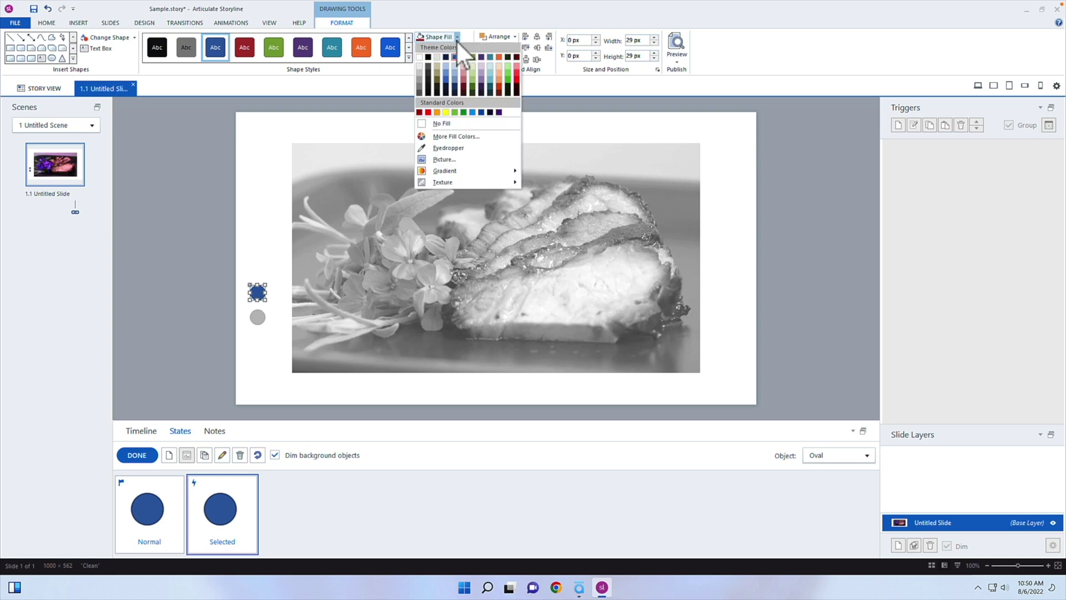
left_click(456, 93)
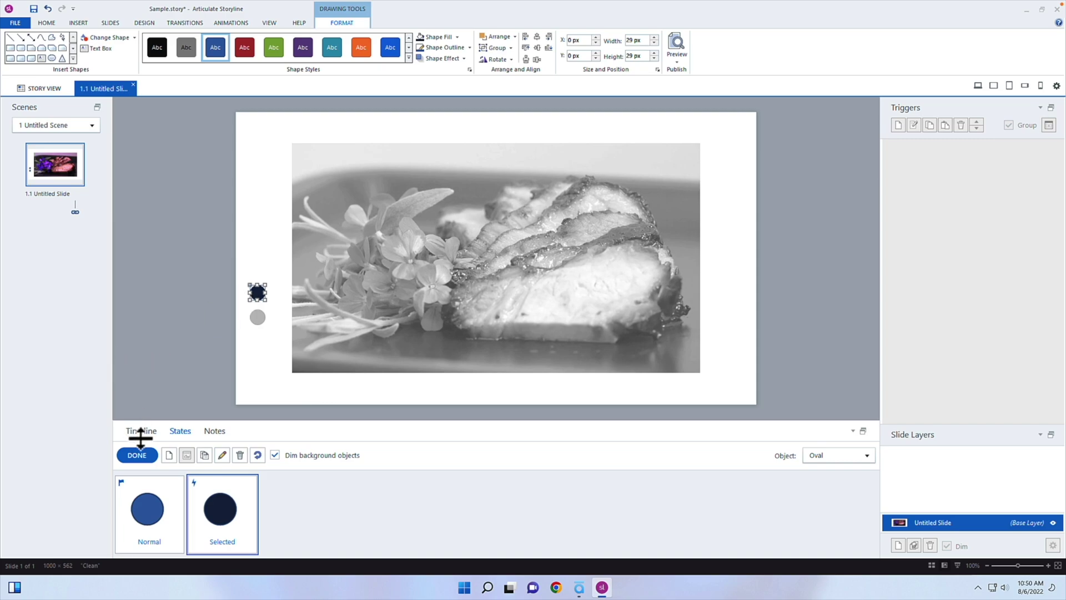
left_click(145, 457)
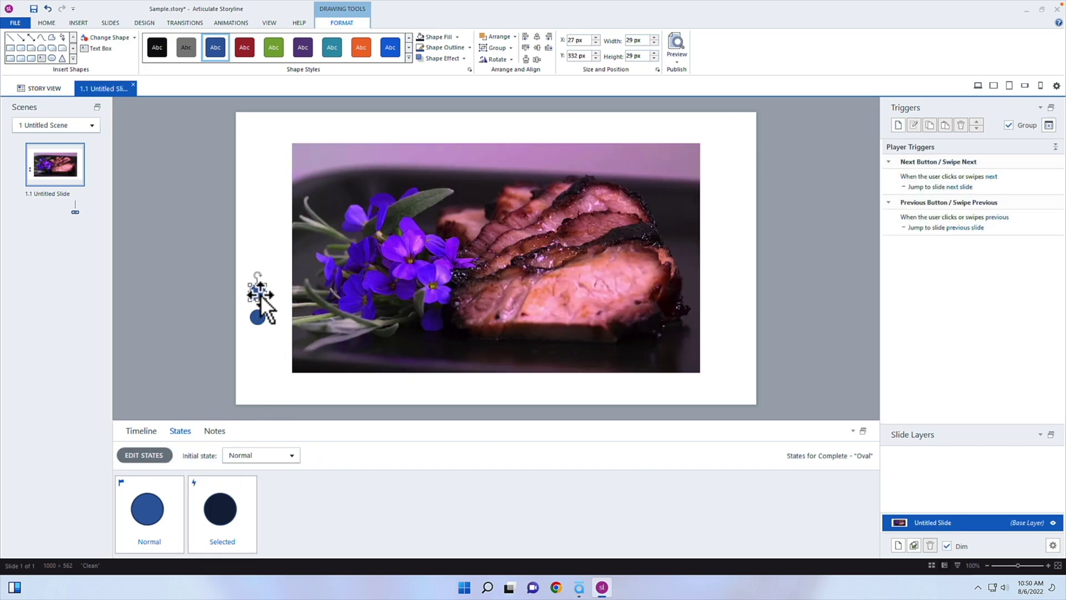
Copy the Complete circle's formatting and states onto the Not Complete circle with Format Painter.
left_click(48, 24)
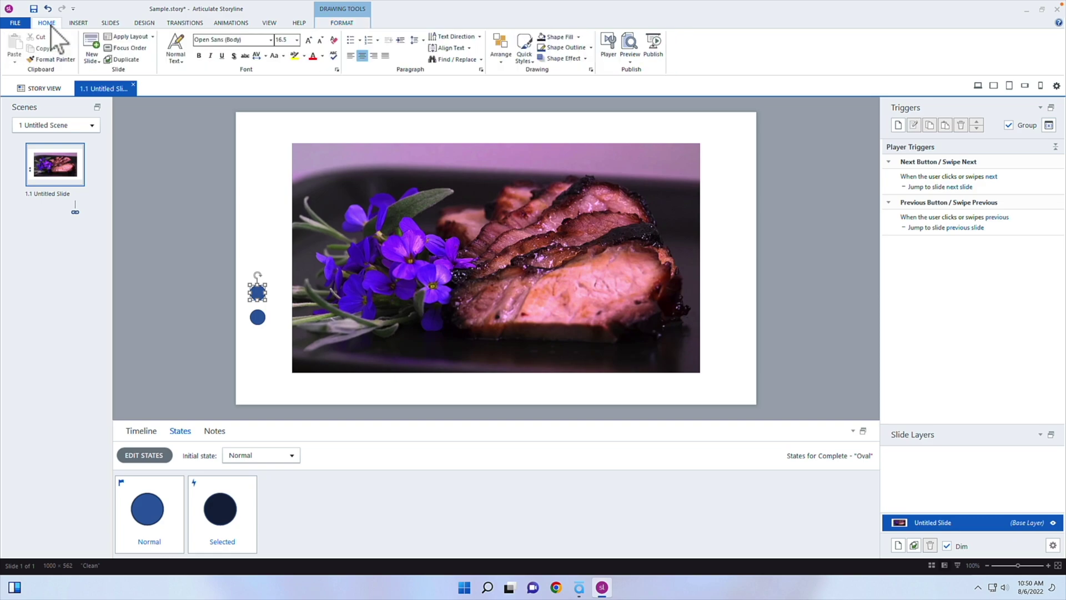
left_click(52, 59)
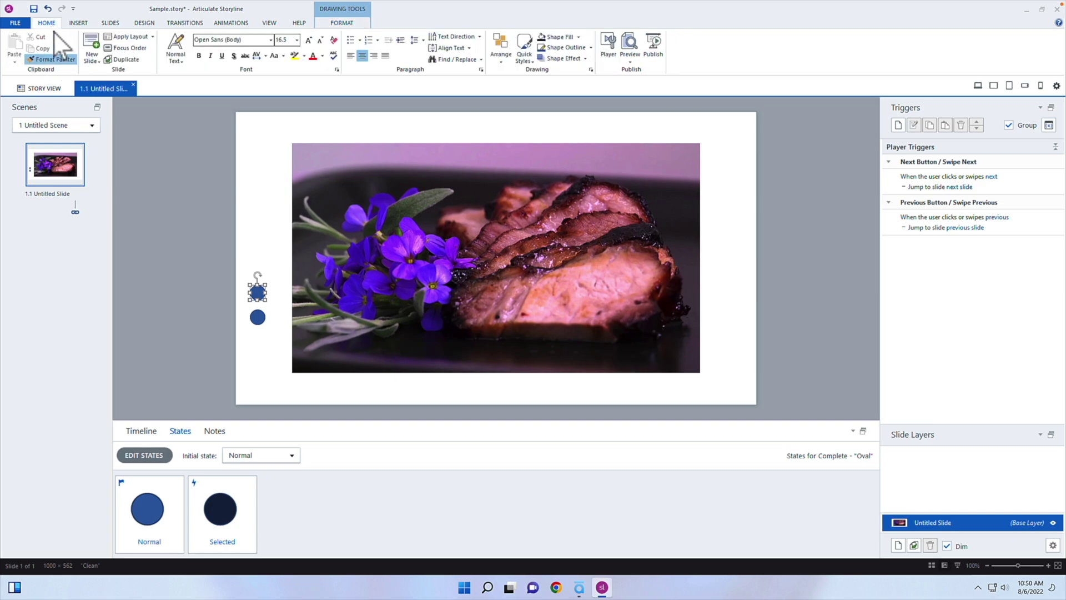
left_click(258, 321)
left_click(216, 507)
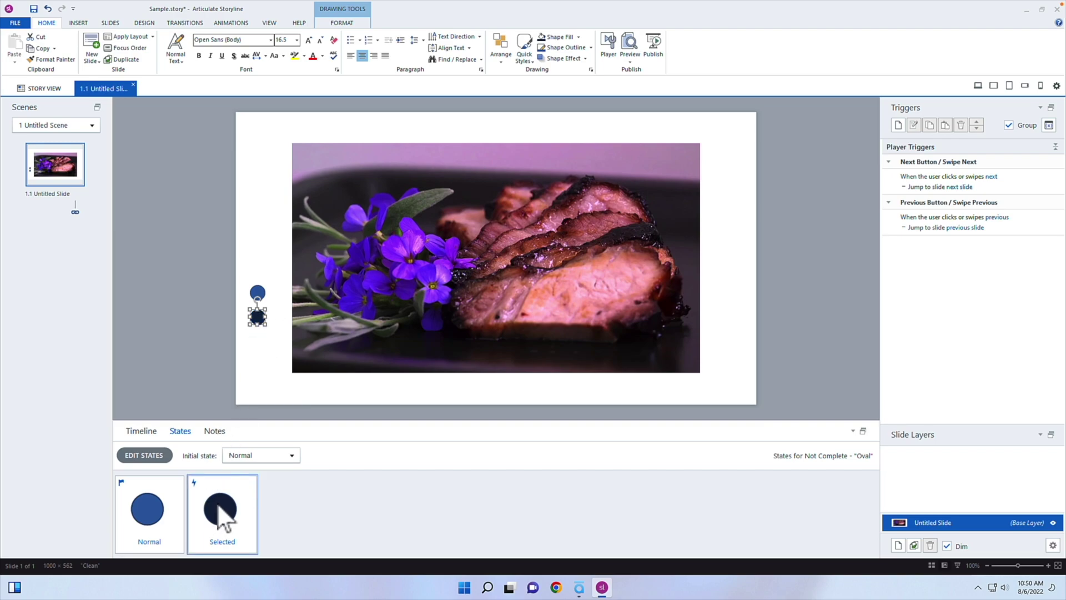
Set the initial state of the Not Complete circle to Selected, and return to the slide's timeline.
left_click(149, 432)
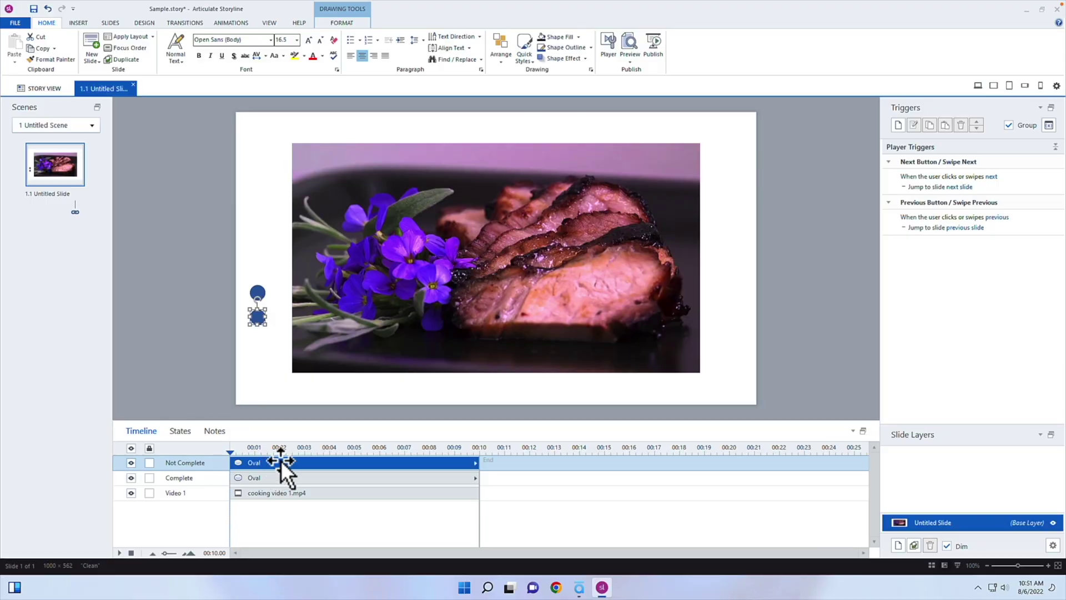
left_click(178, 434)
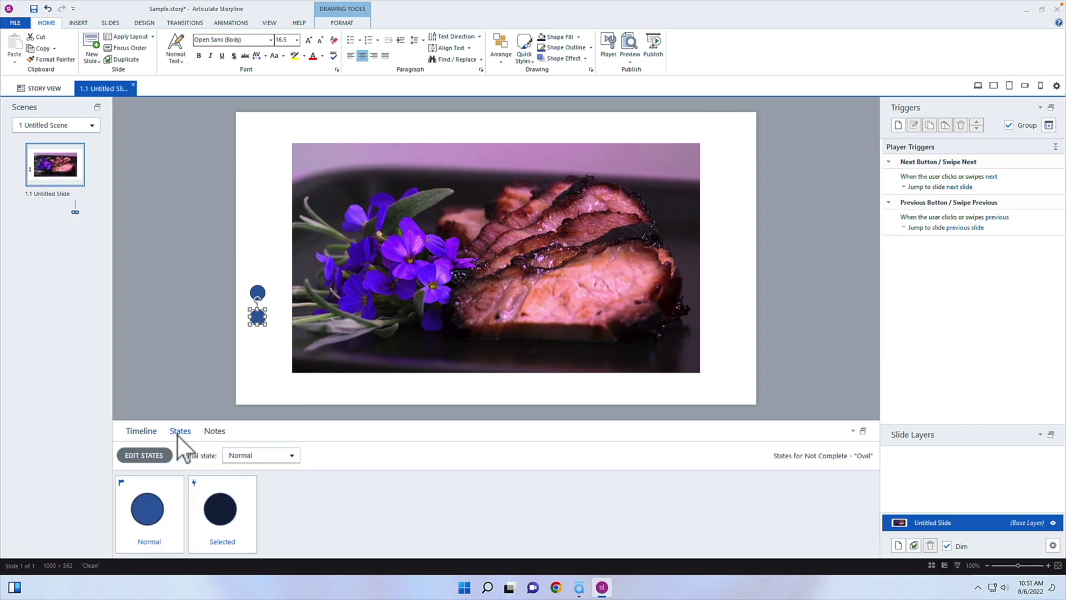
left_click(254, 458)
left_click(256, 481)
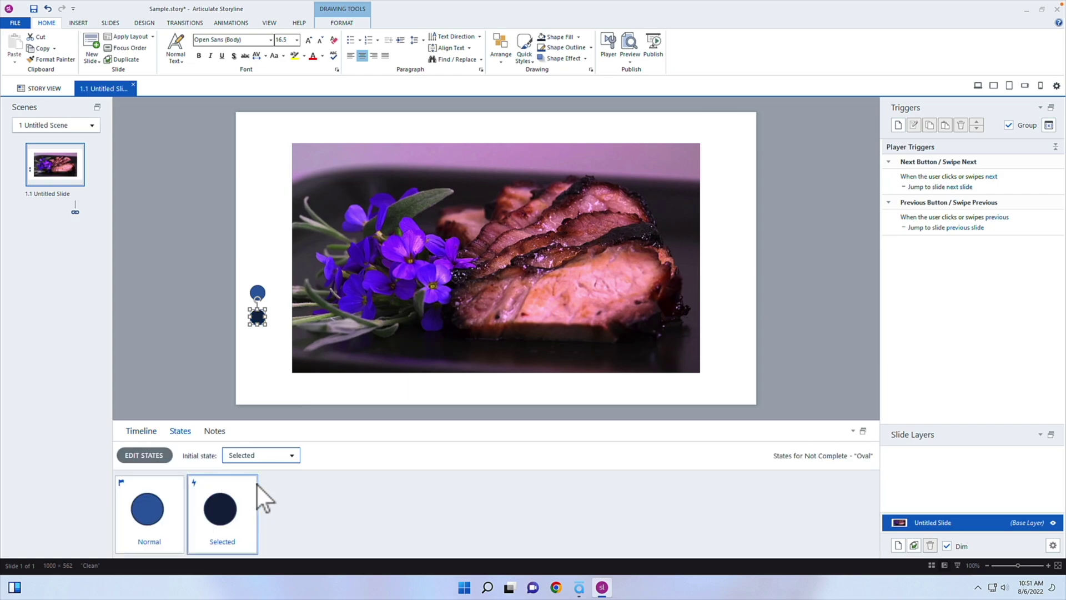
left_click(151, 431)
left_click(185, 379)
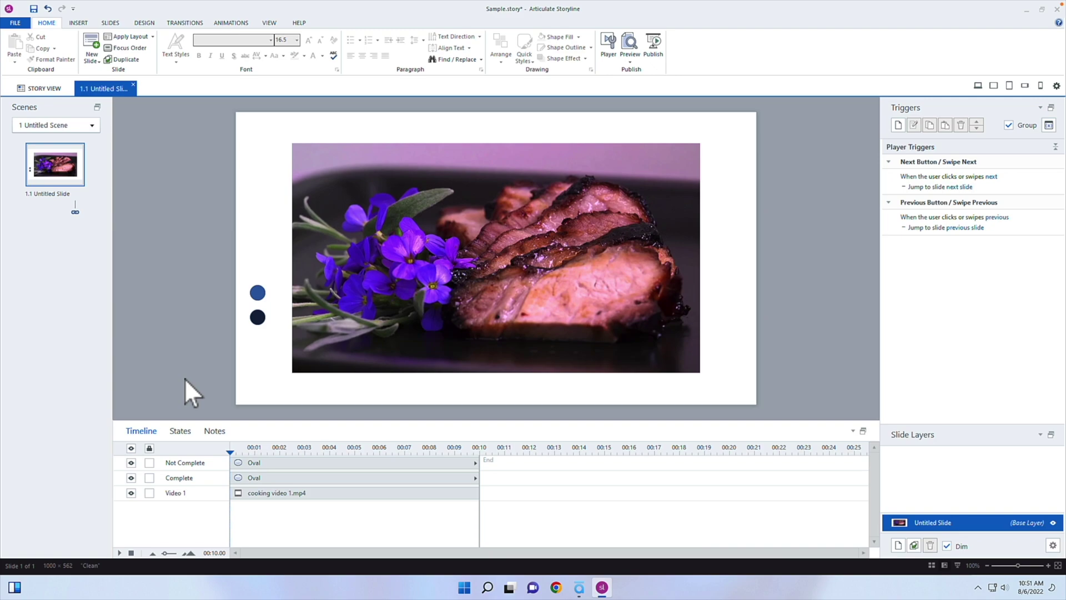
Convert the slide to a Pick One freeform question.
left_click(79, 23)
left_click(40, 44)
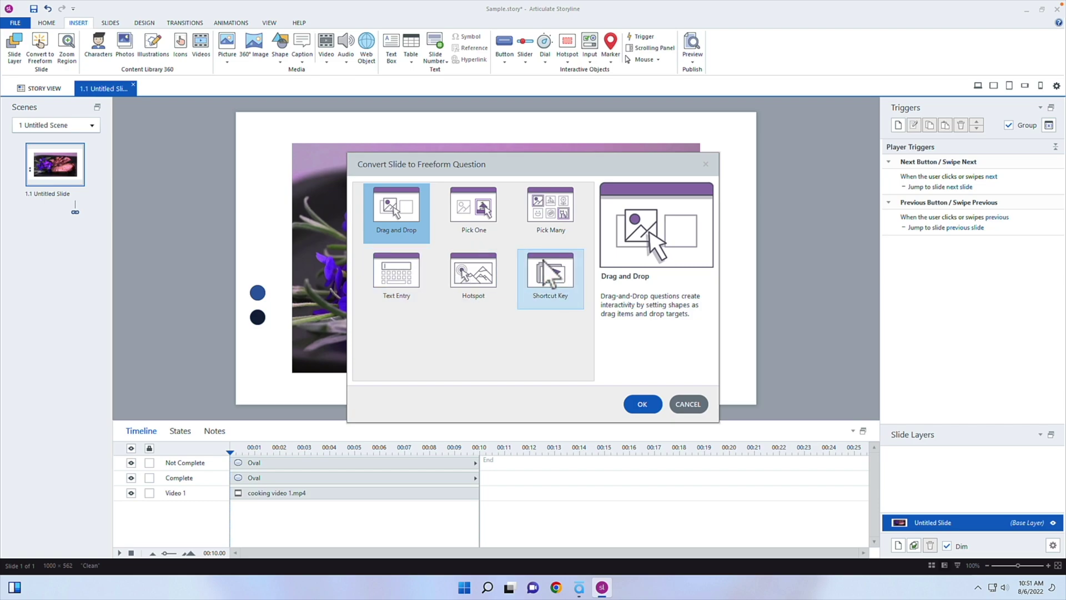
left_click(492, 205)
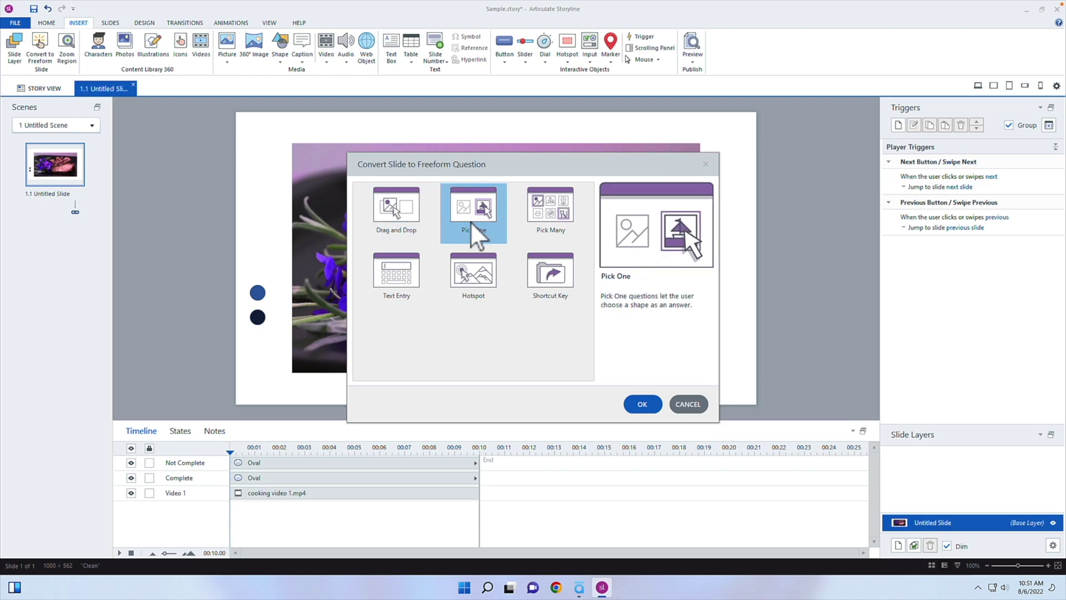
left_click(647, 409)
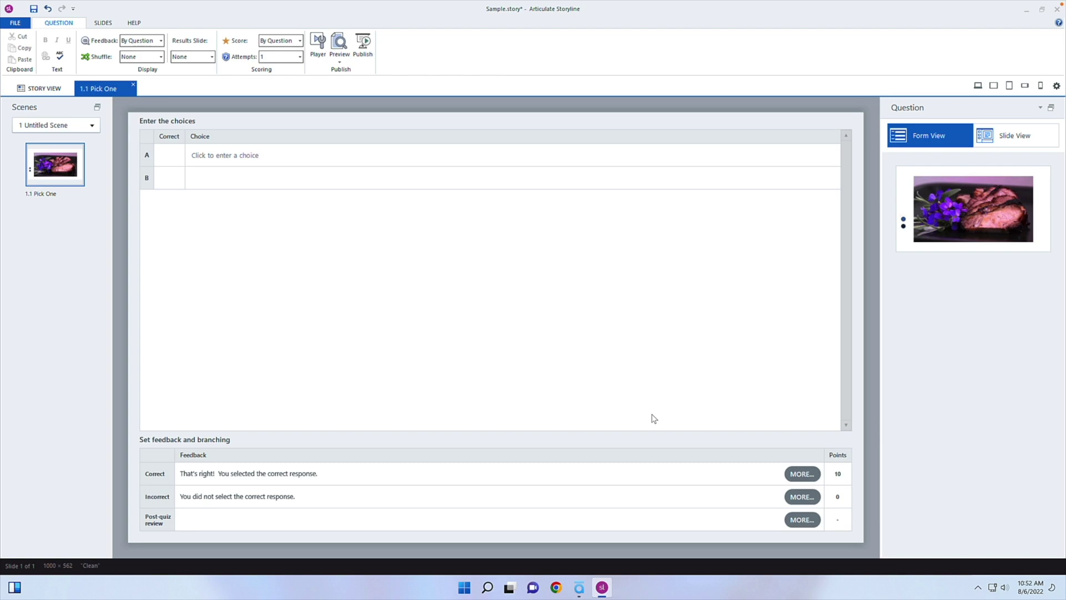
Enter the Complete oval as choice A and the Not Complete oval as choice B, marking Complete as correct.
left_click(312, 157)
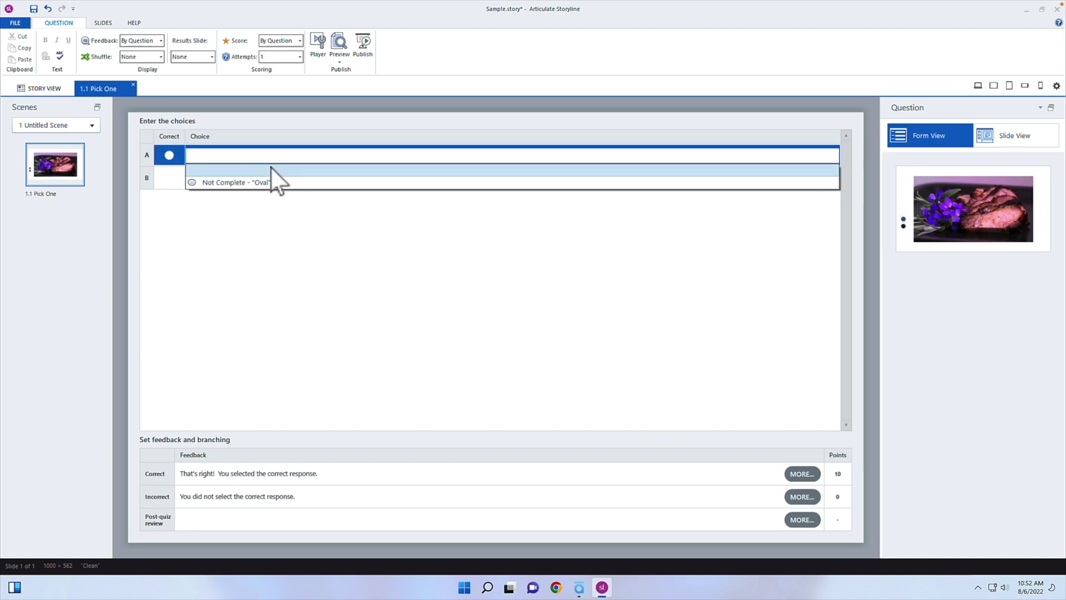
left_click(255, 171)
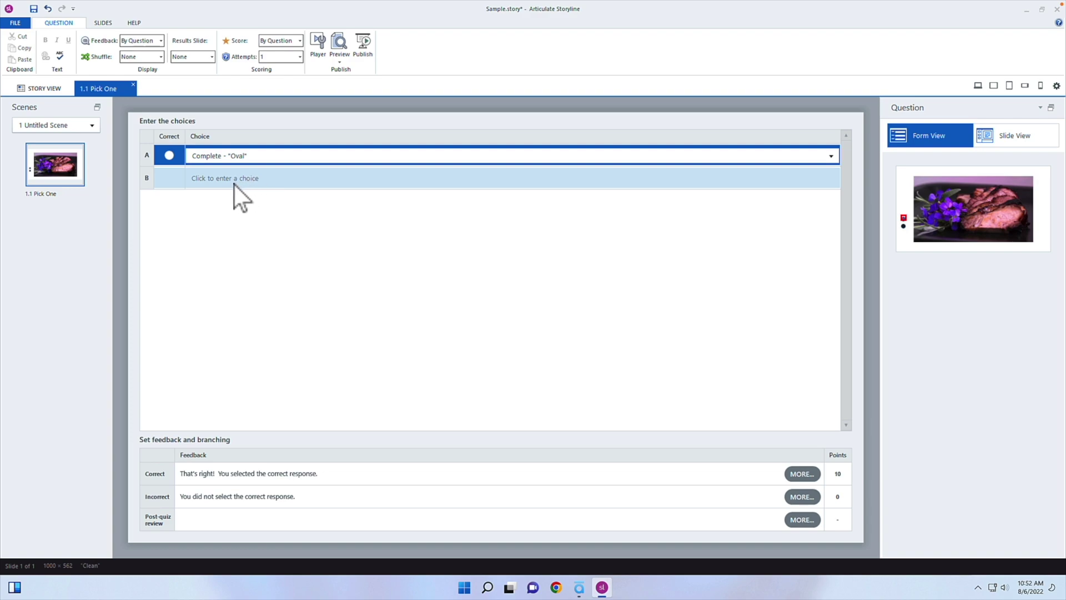
left_click(234, 181)
left_click(233, 194)
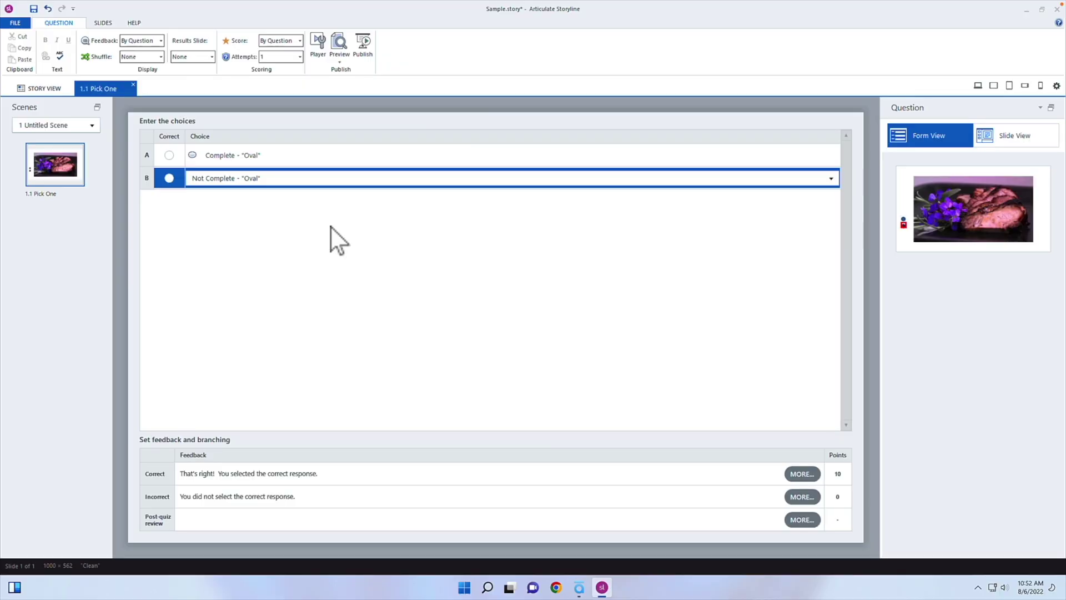
left_click(168, 156)
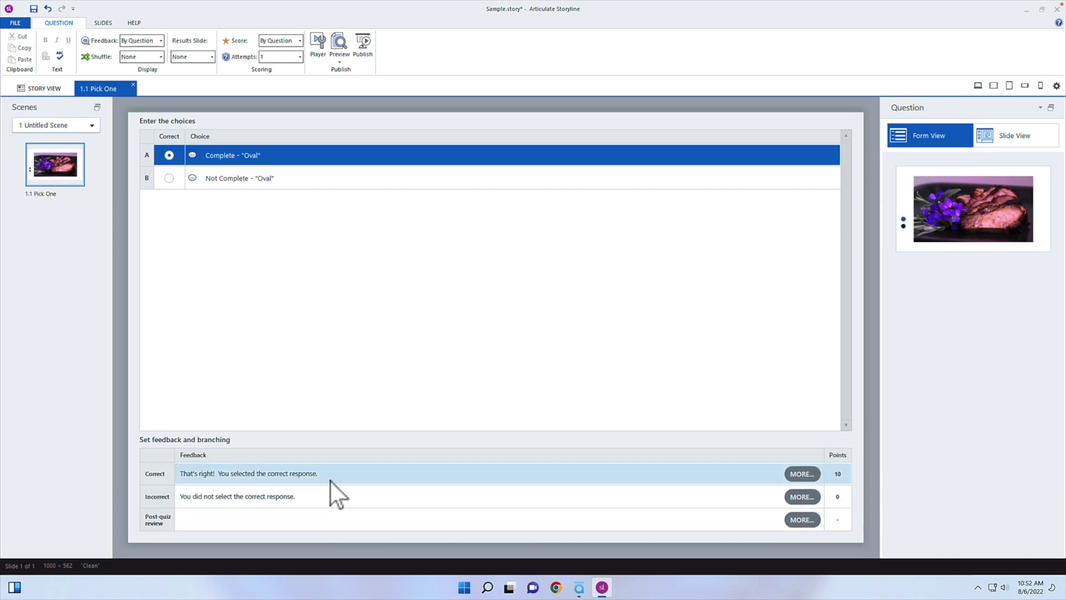
In the question slide's properties, disable the Submit button and enable the Next button and Next swipe.
left_click(1028, 143)
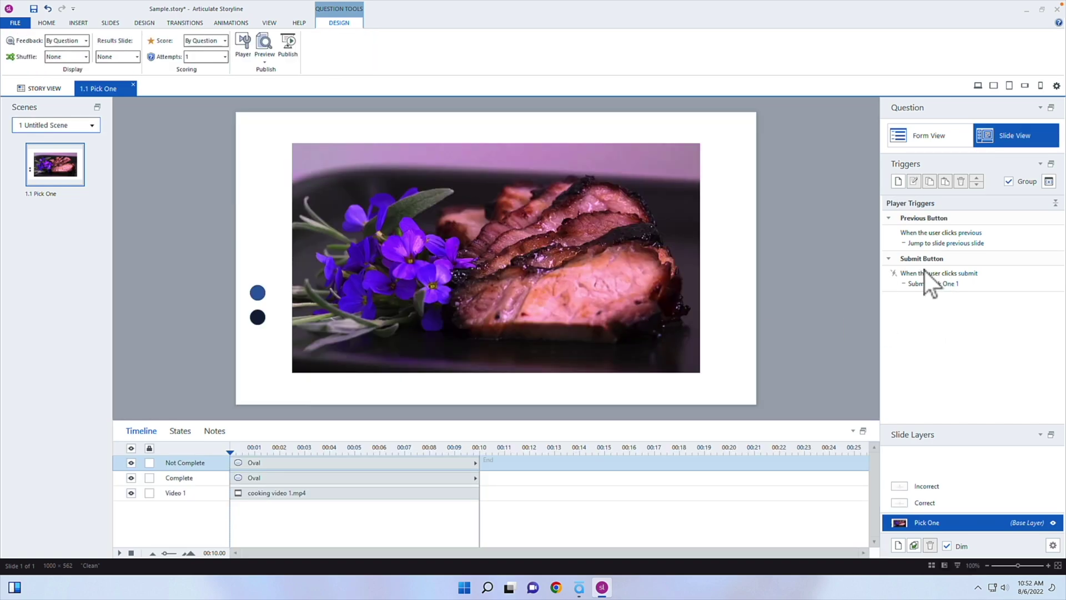
left_click(992, 281)
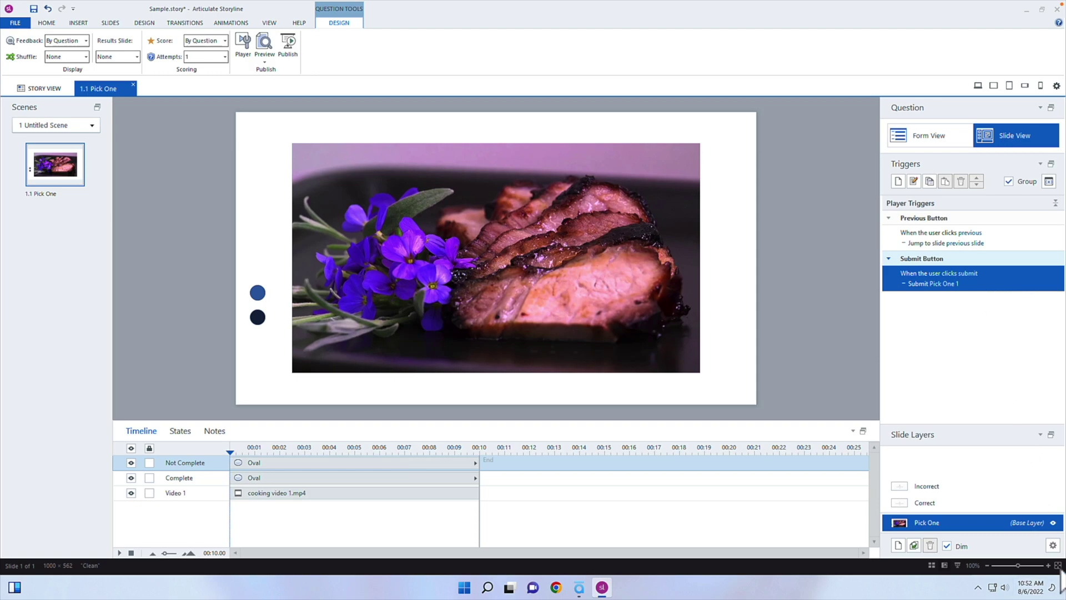
left_click(1053, 546)
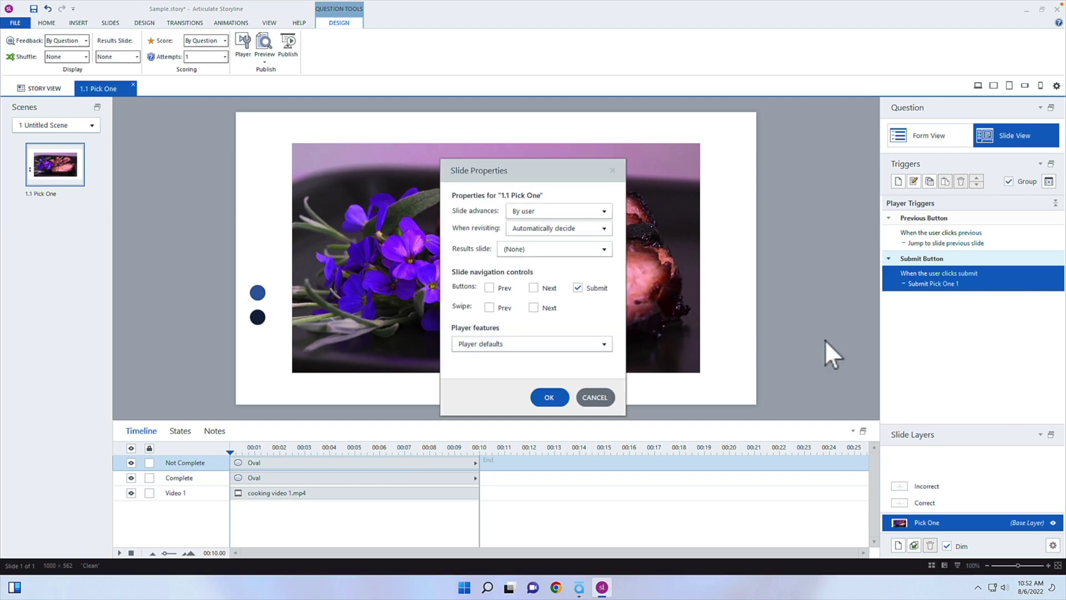
left_click(578, 289)
left_click(534, 288)
left_click(534, 308)
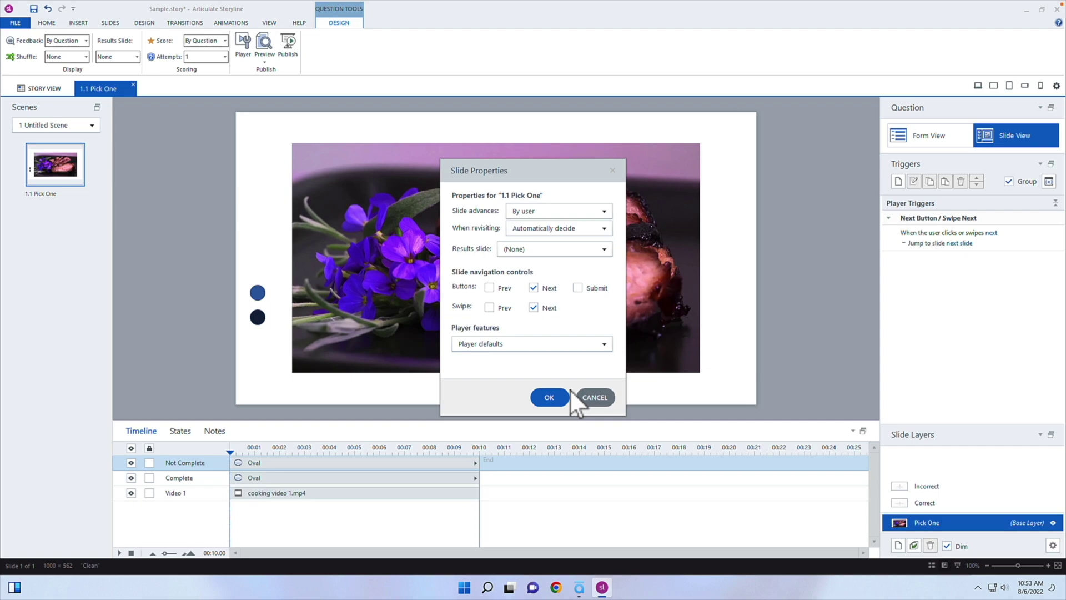
left_click(551, 400)
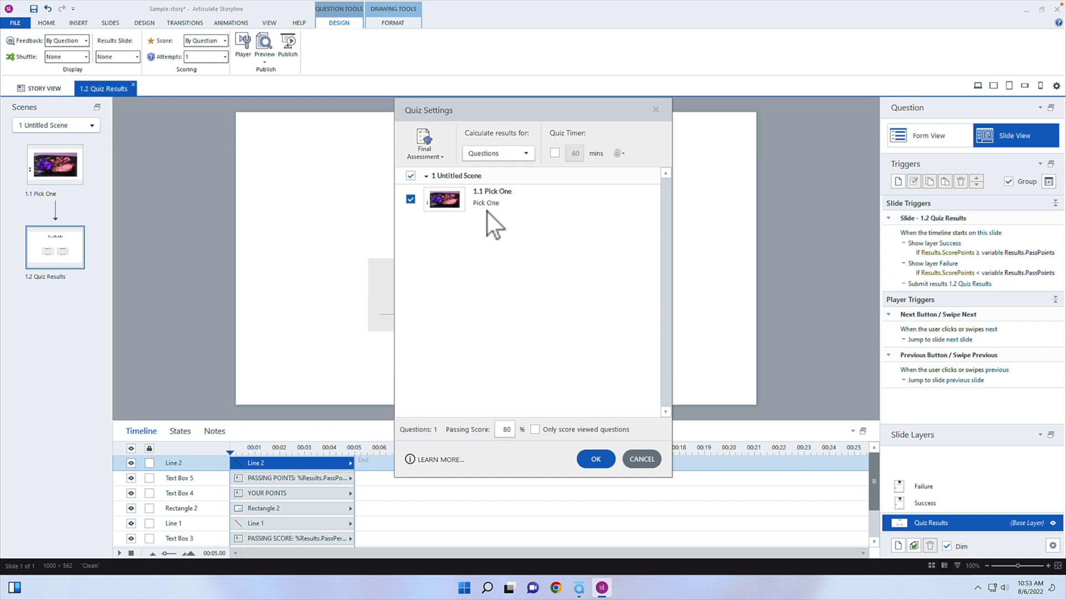
Accept the quiz settings for the results slide, with question 1.1 Pick One included and an 80% passing score.
left_click(603, 460)
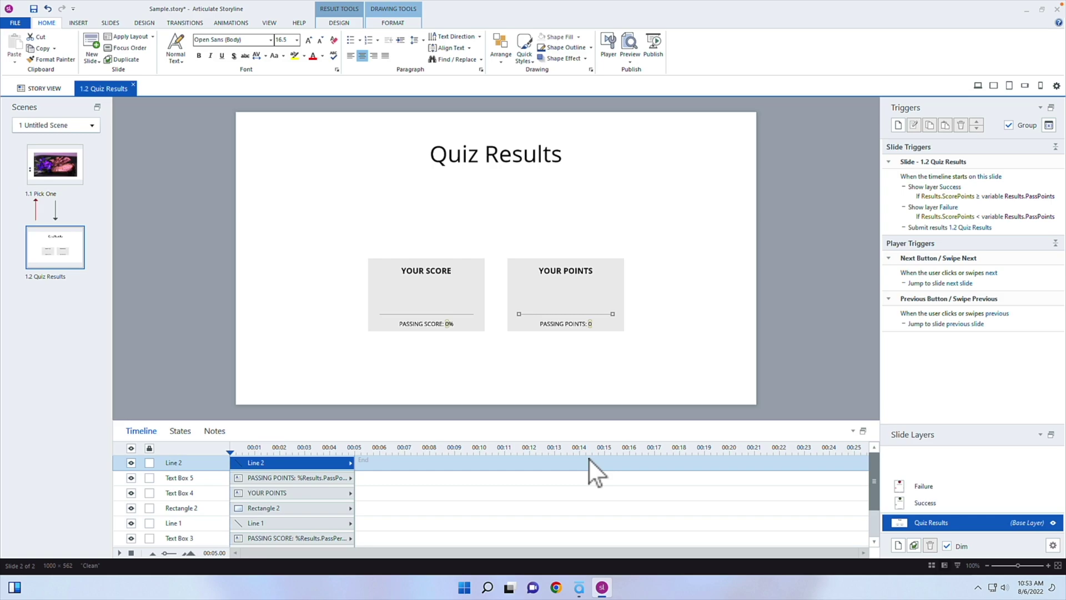
On the Pick One slide, change the Next button trigger's action to Submit interaction for Pick One 1.
left_click(75, 178)
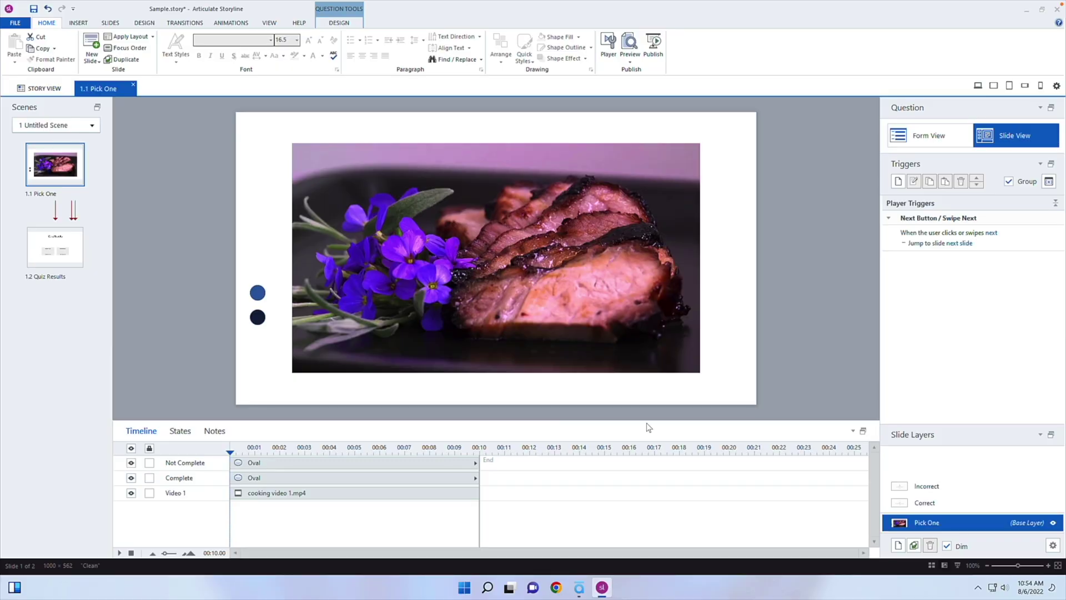
left_click(1054, 545)
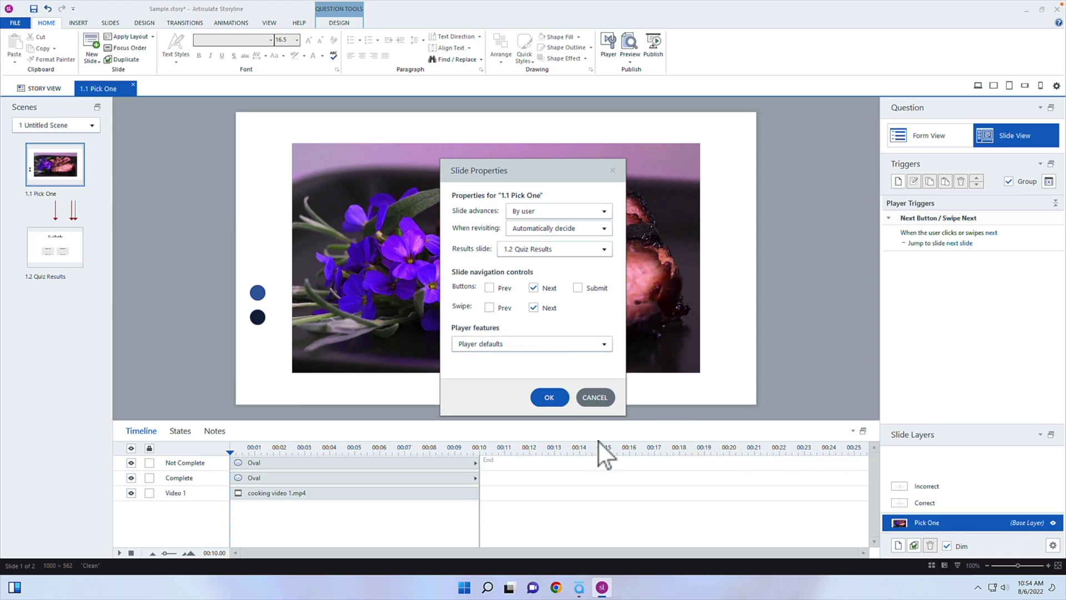
left_click(597, 399)
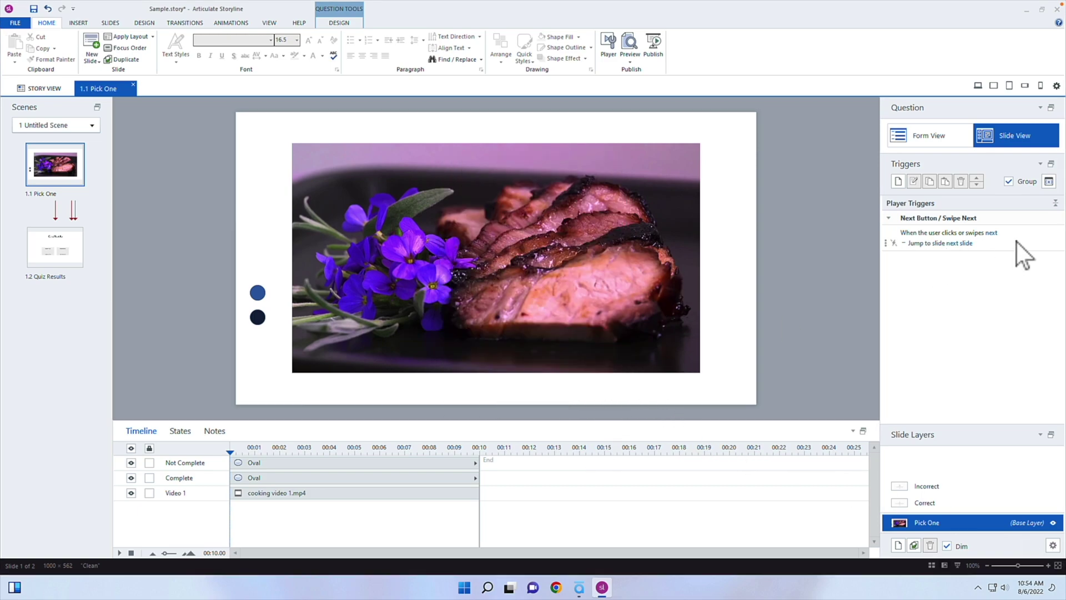
left_click(937, 245)
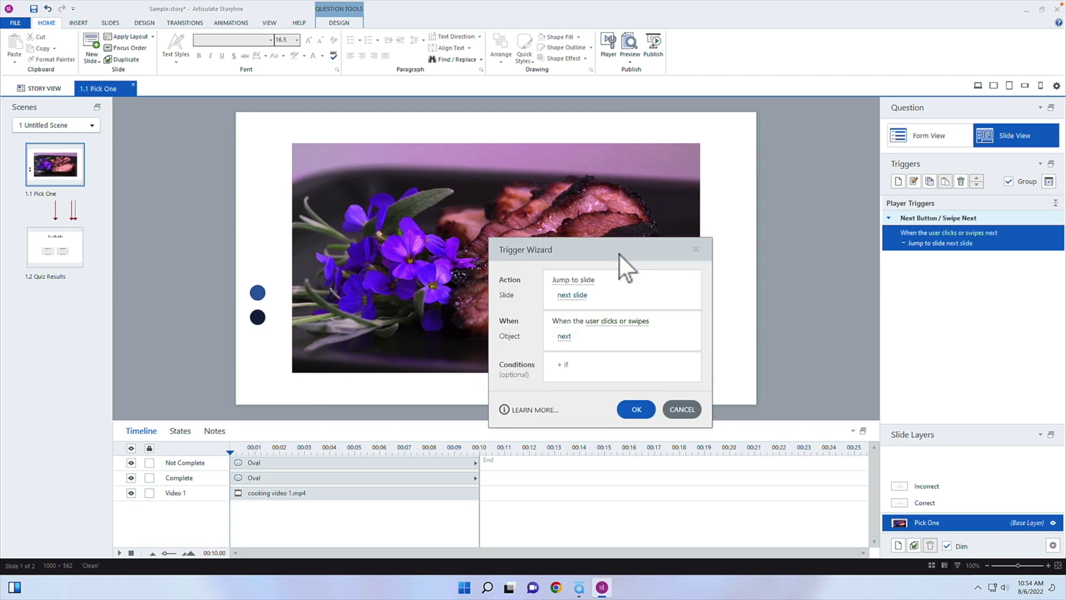
left_click(586, 281)
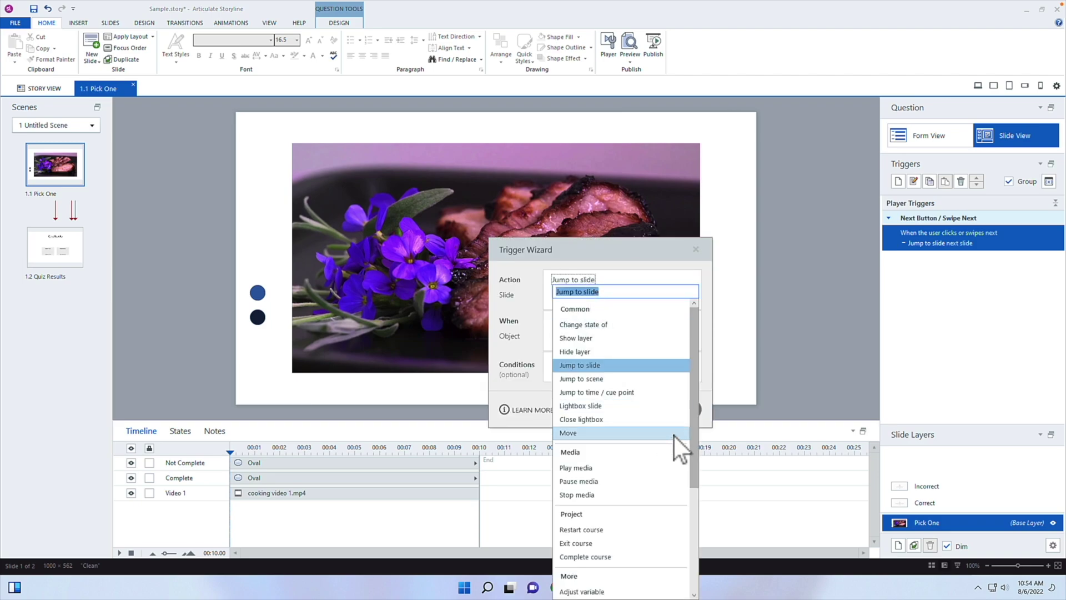
left_click_drag(694, 423, 694, 531)
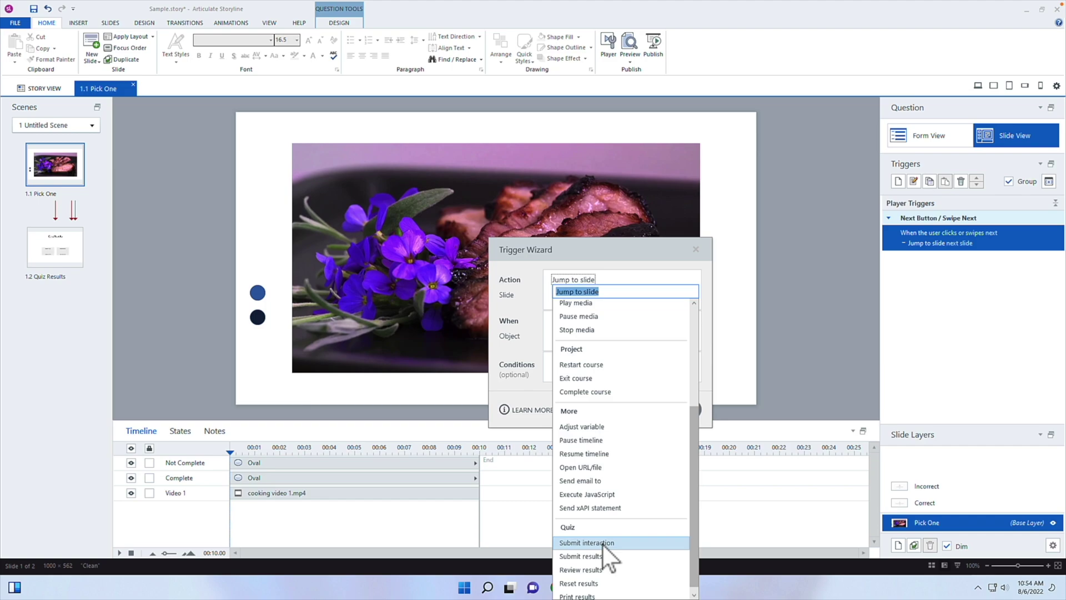
left_click(603, 543)
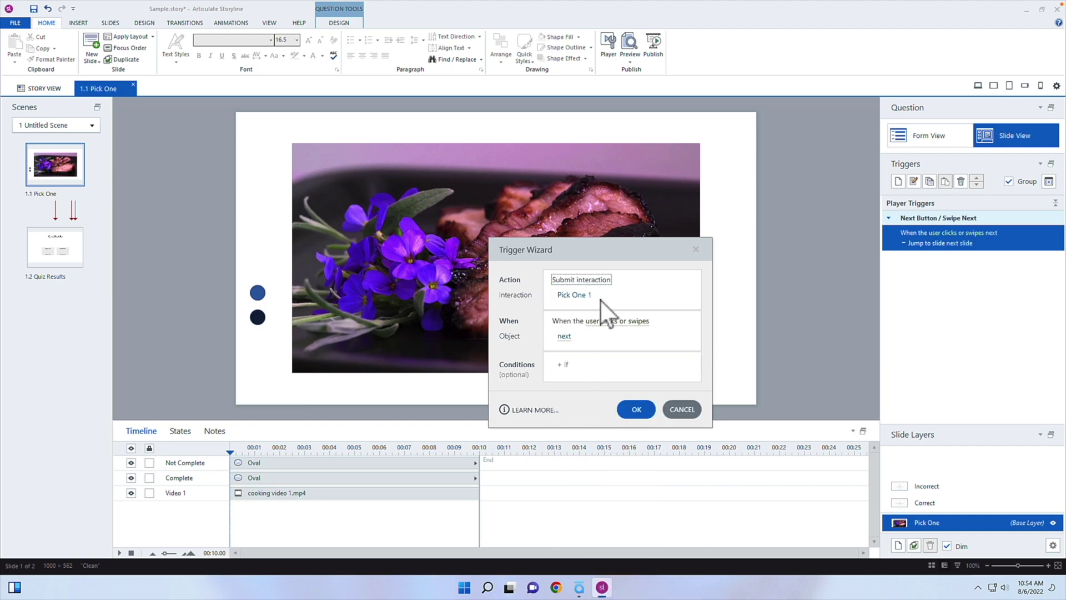
left_click(646, 411)
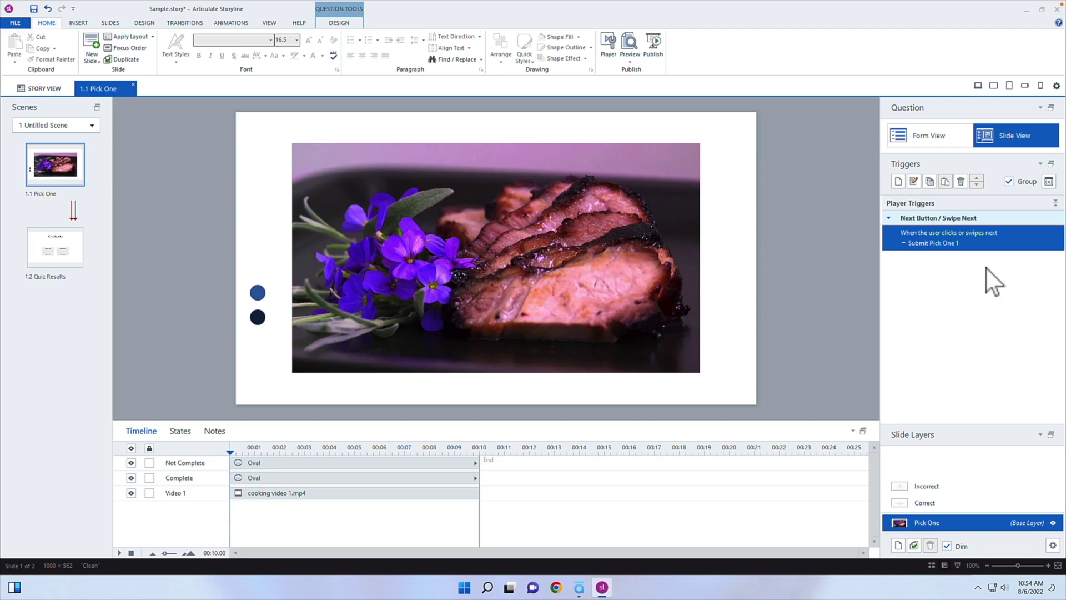
On the Incorrect feedback layer, replace the heading with "Did not complete".
left_click(936, 487)
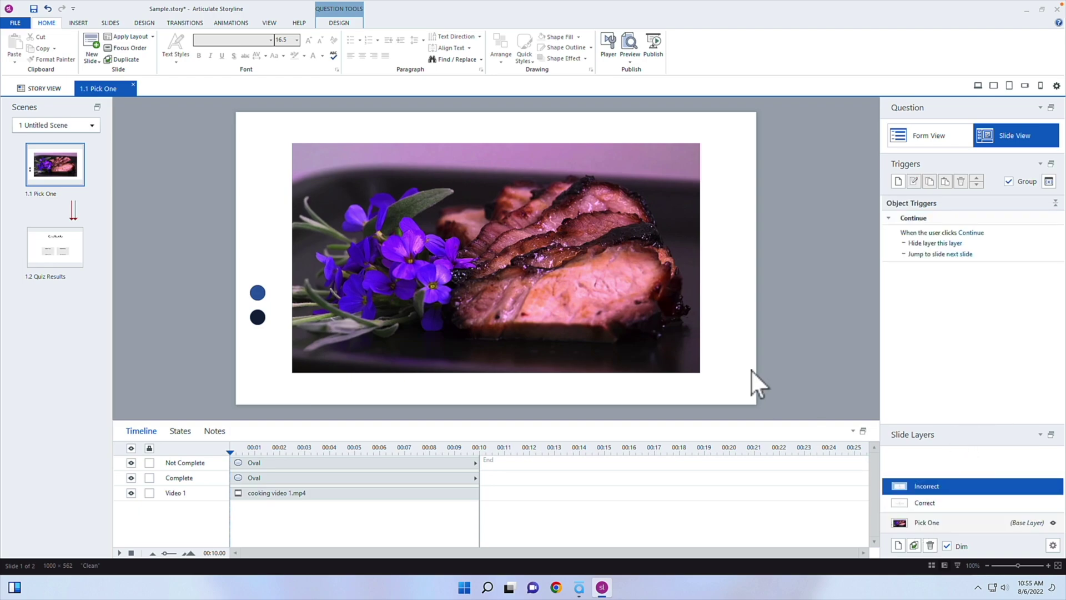
left_click(525, 257)
left_click_drag(522, 245, 481, 244)
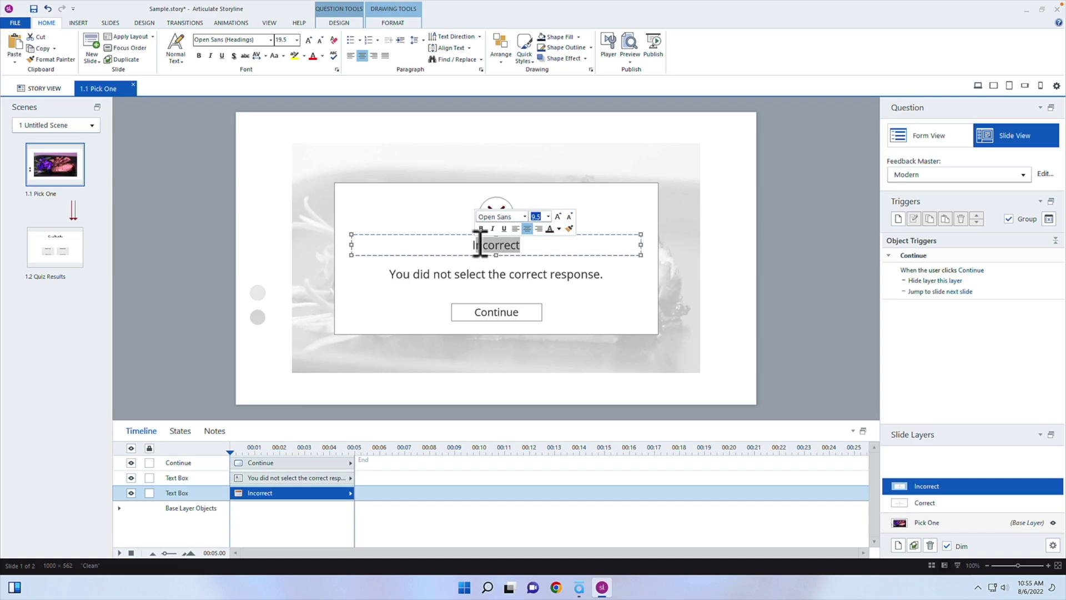
left_click_drag(526, 245, 468, 244)
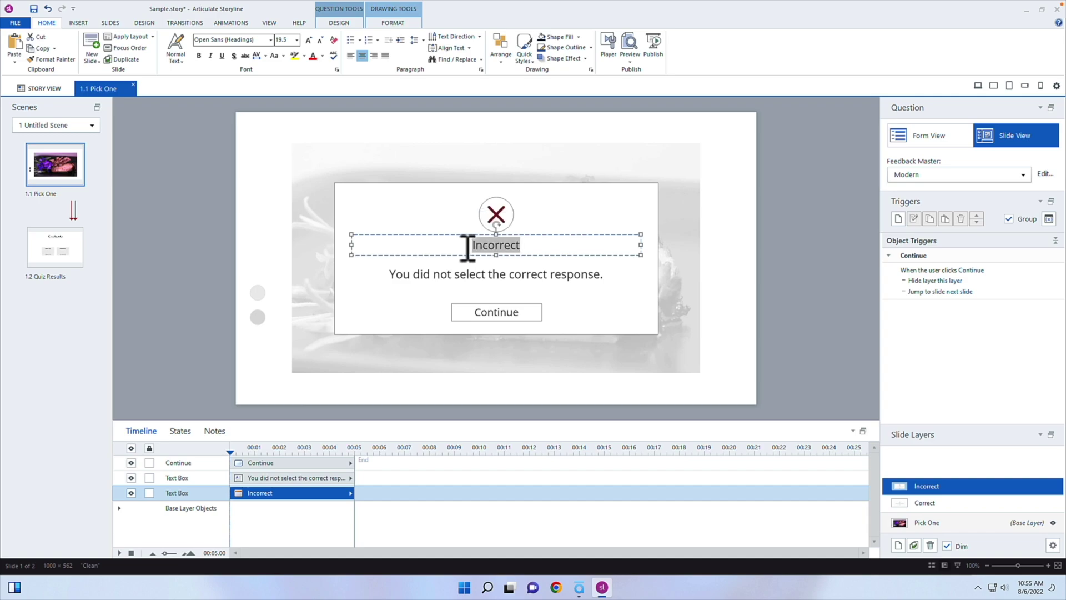
type("Did not complete")
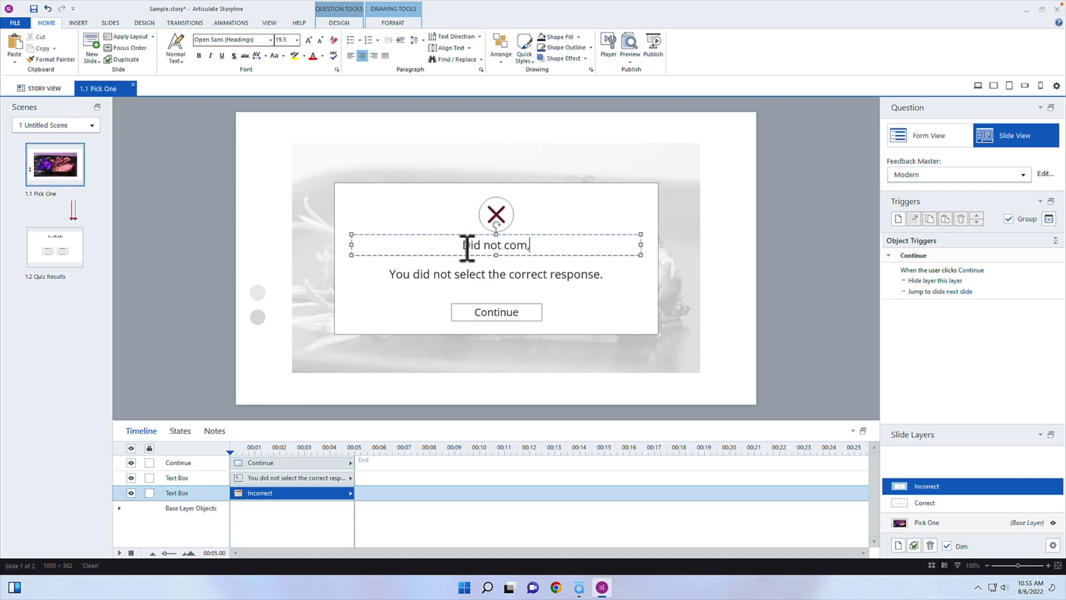
Replace the message under the Did not complete heading with "You need to finish the video to complete".
triple_click(526, 276)
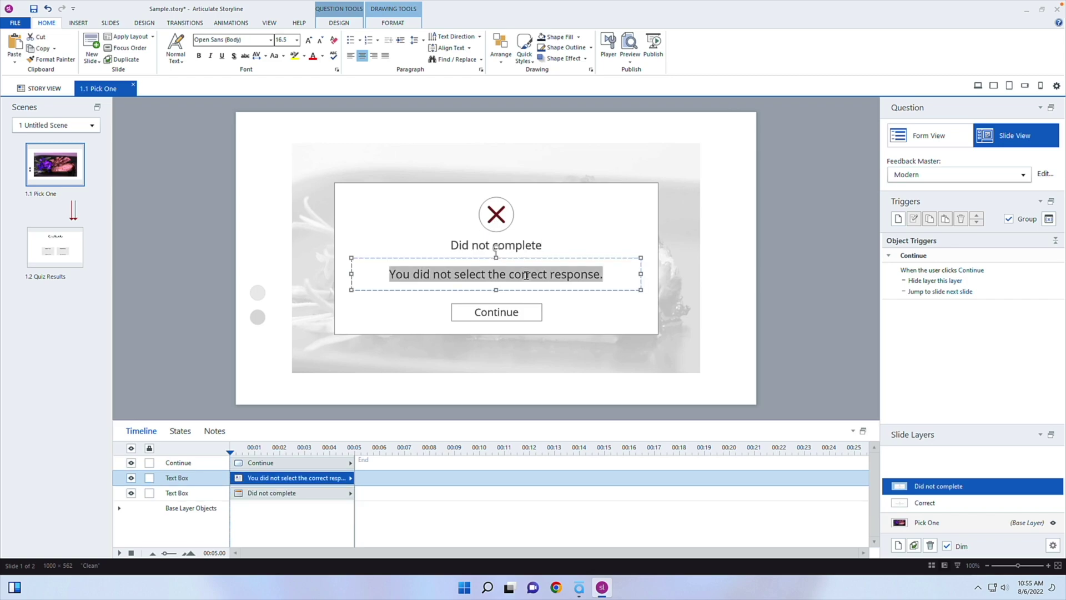
type("You need to finish th")
key("BackSpace")
key("BackSpace")
key("BackSpace")
key("BackSpace")
type("h the video to complete")
On the Correct feedback layer, replace the heading with "Completed Video".
left_click(982, 511)
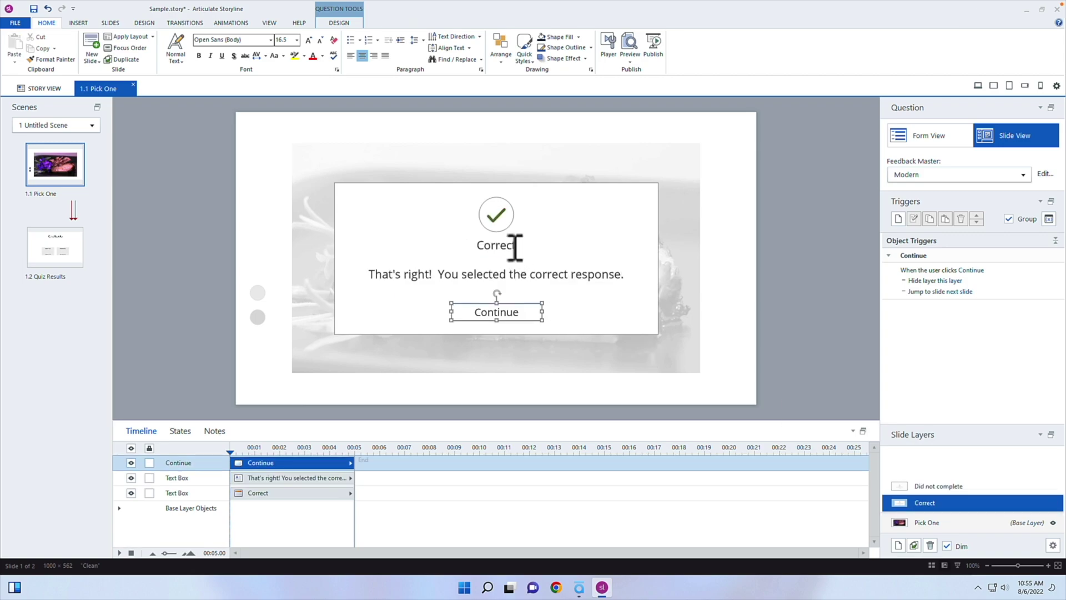
left_click(515, 247)
left_click_drag(516, 245, 469, 245)
type("Completed Video")
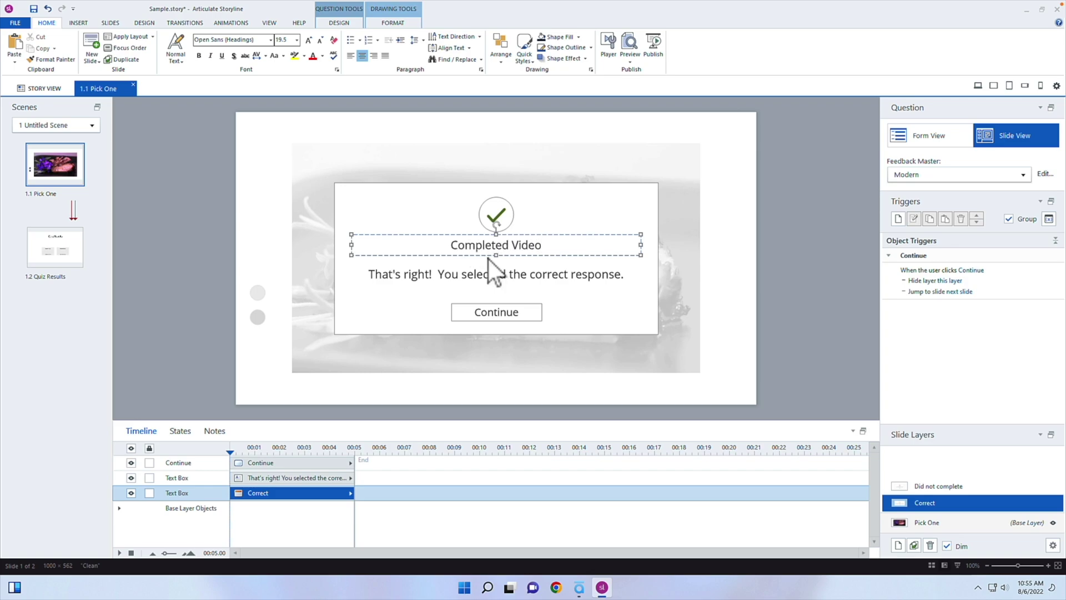
Replace the message under the Completed Video heading with "You finished the video.".
left_click(496, 274)
type("You finisged")
key("BackSpace")
key("BackSpace")
key("BackSpace")
key("BackSpace")
type("hed the video")
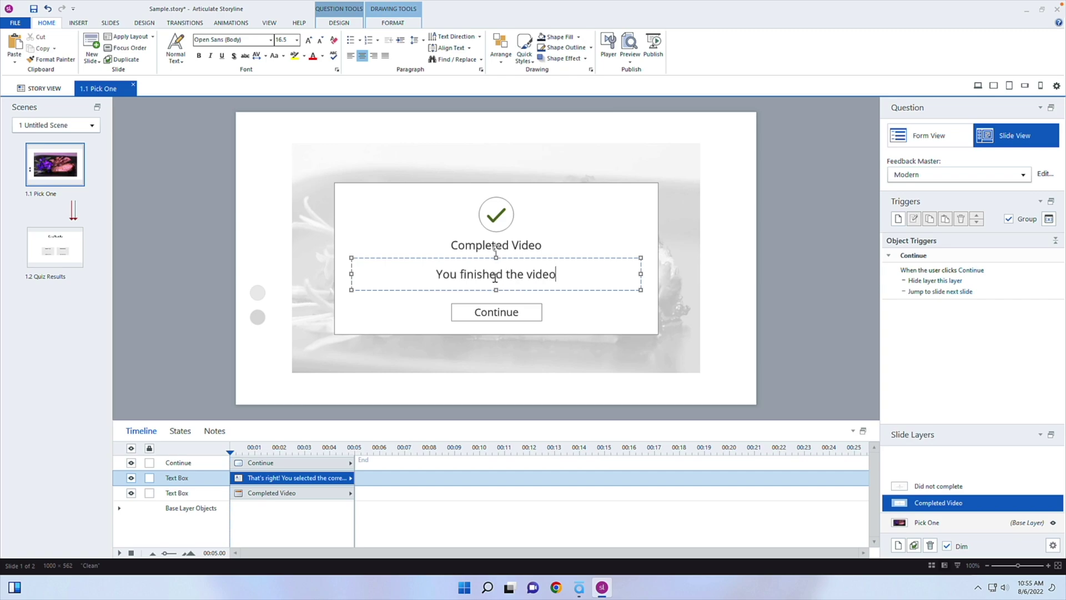
type(".")
left_click(795, 303)
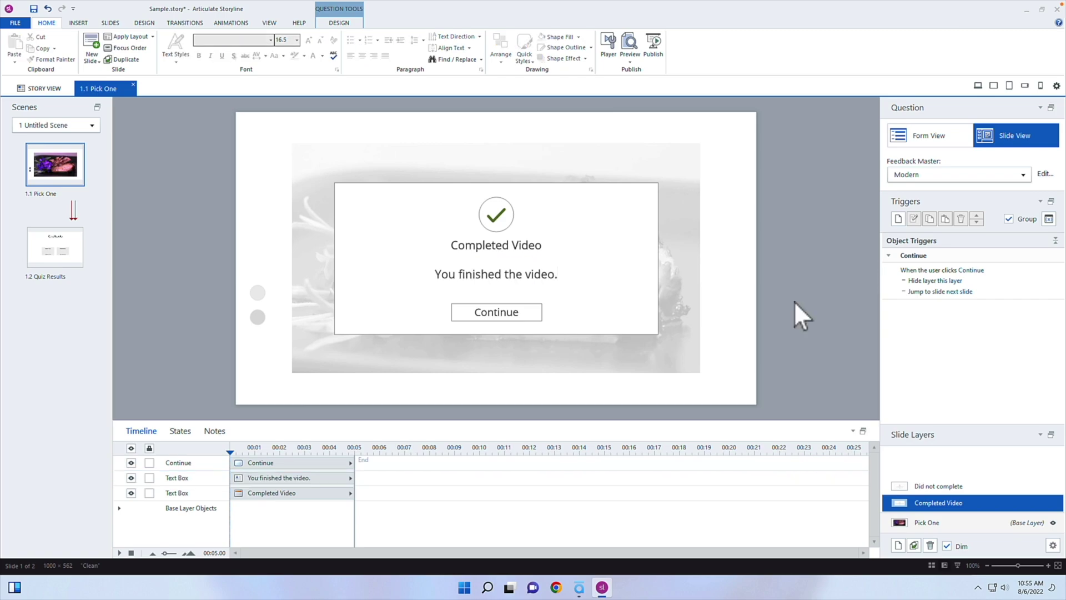
On the Pick One base layer, add a trigger changing the state of Complete to Selected when the timeline starts on this slide.
left_click(923, 521)
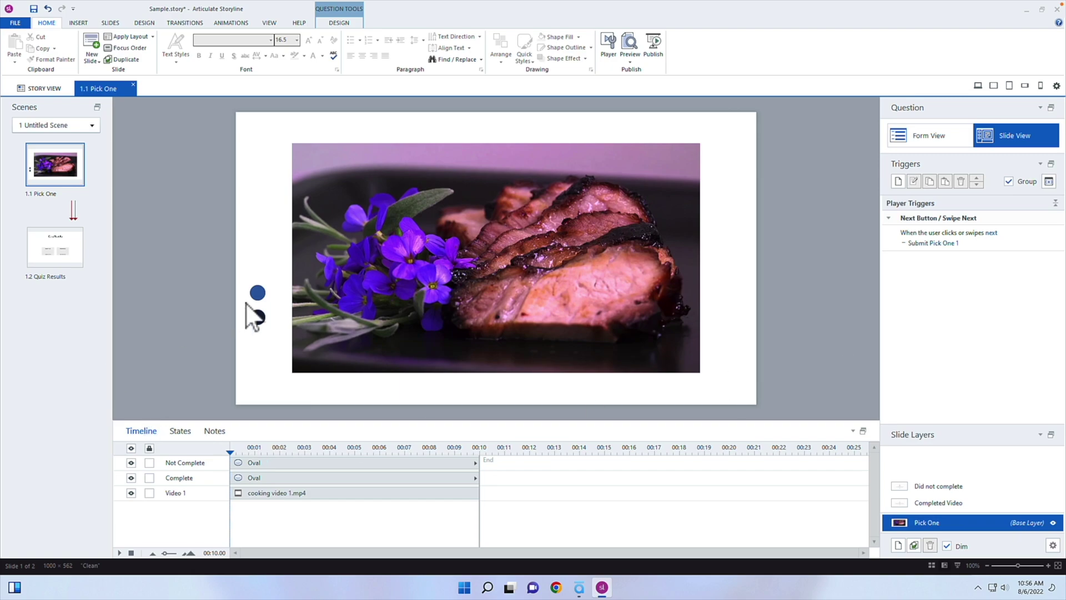
left_click(259, 318)
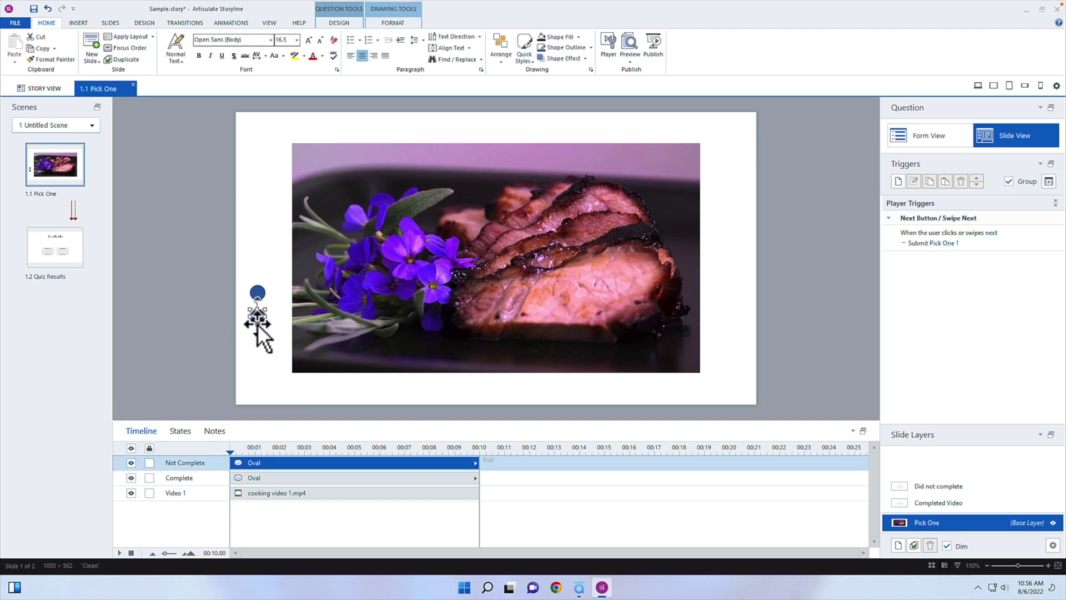
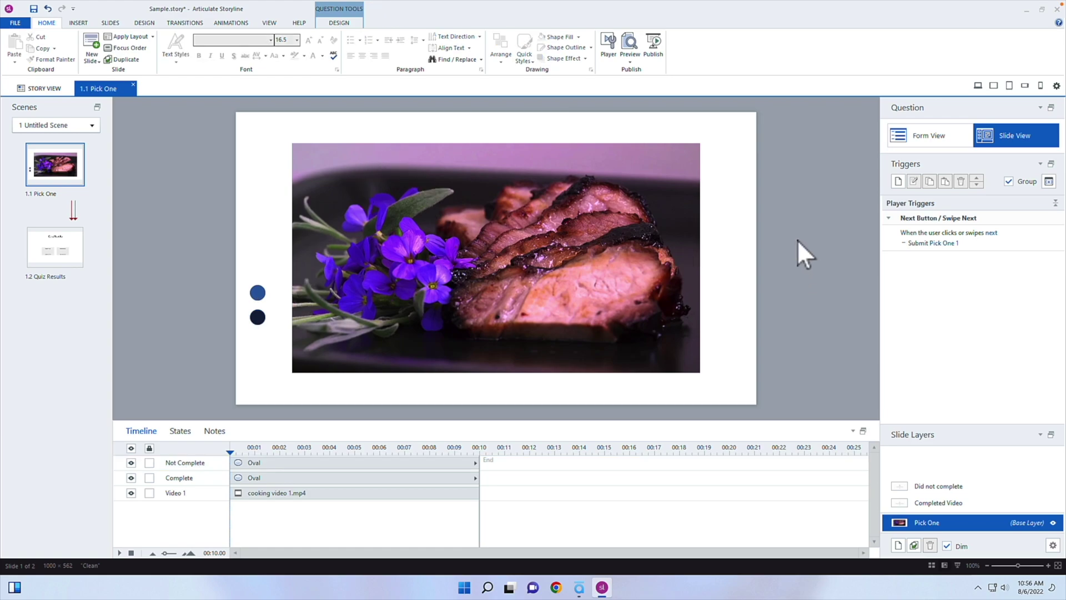
left_click(897, 185)
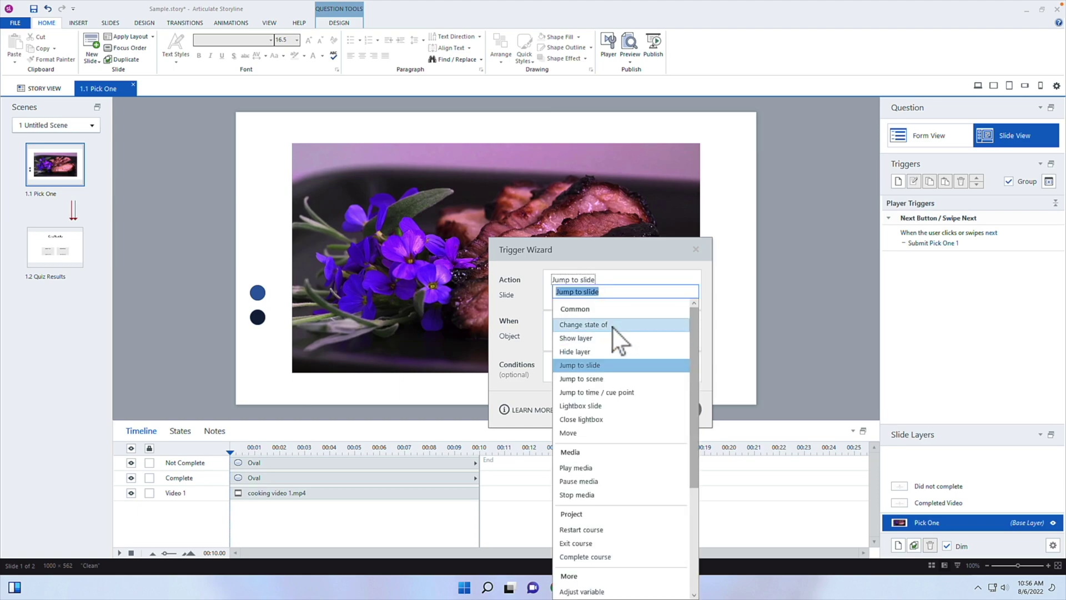
left_click(614, 325)
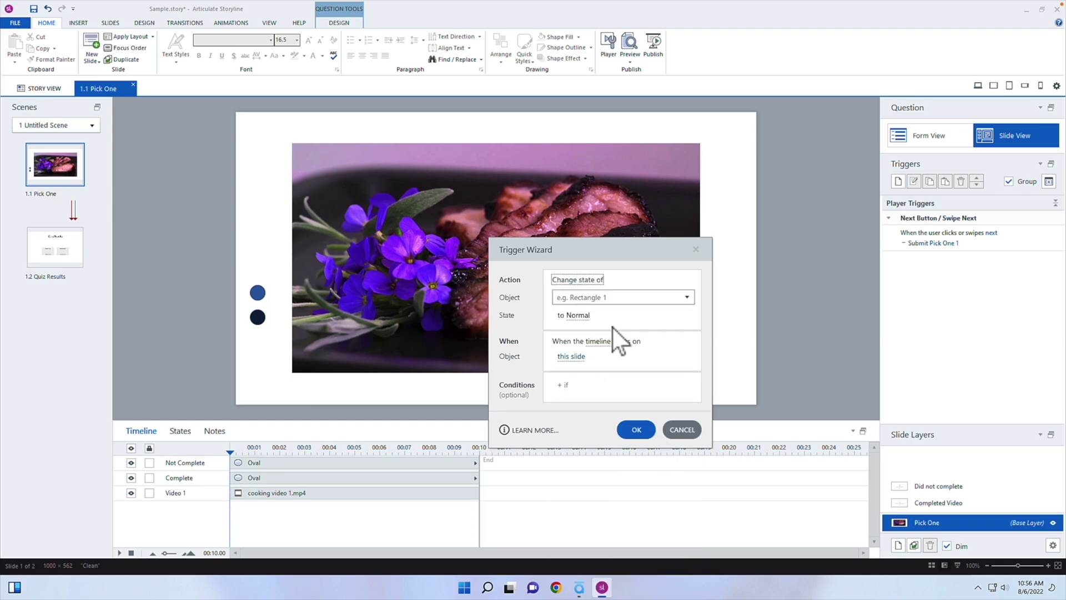
left_click(618, 296)
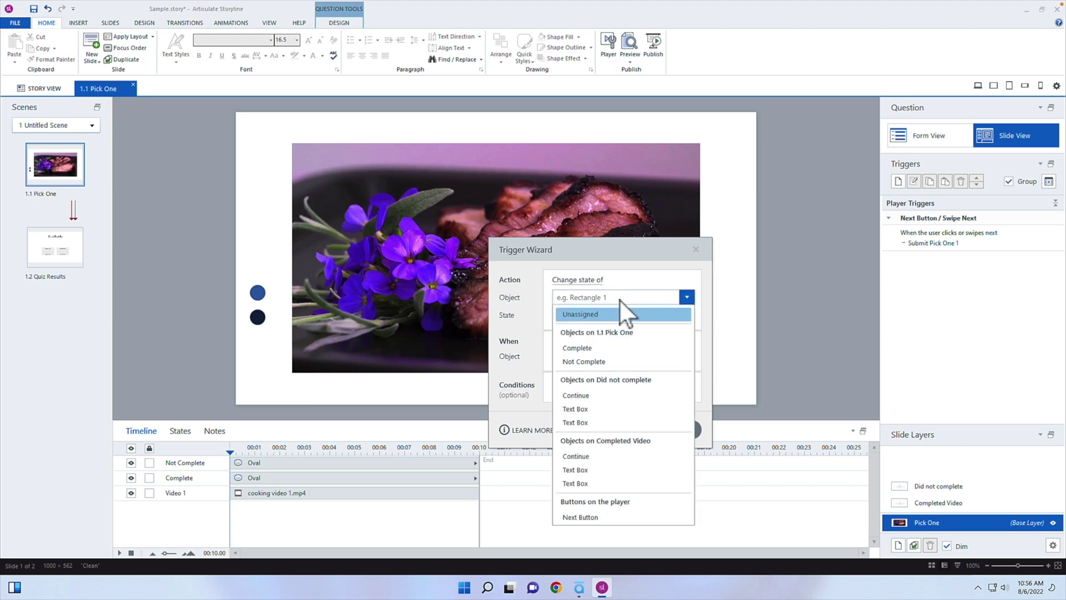
left_click(588, 349)
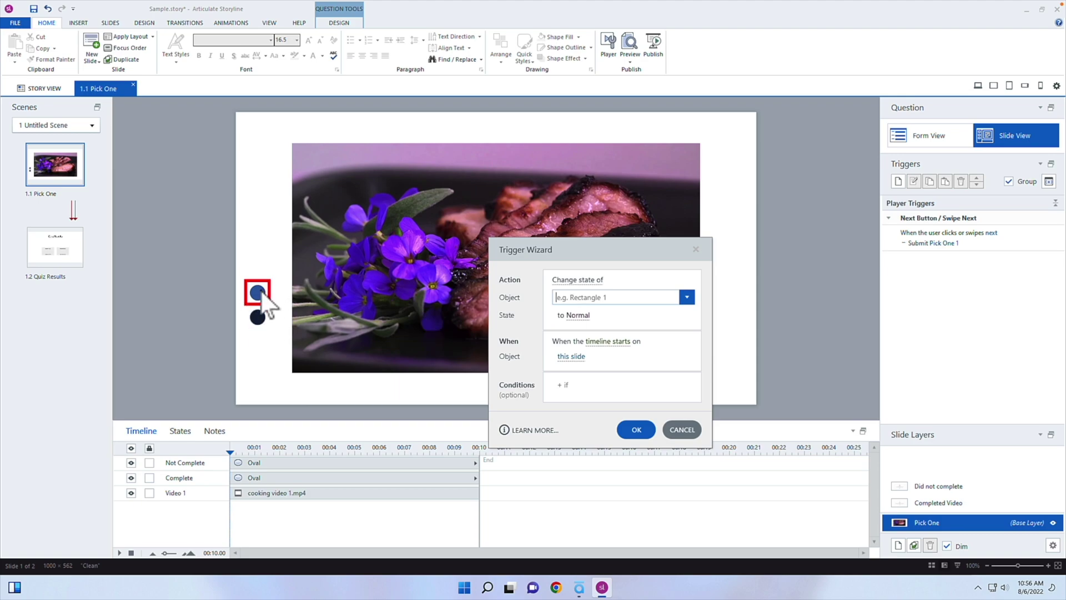
left_click(580, 310)
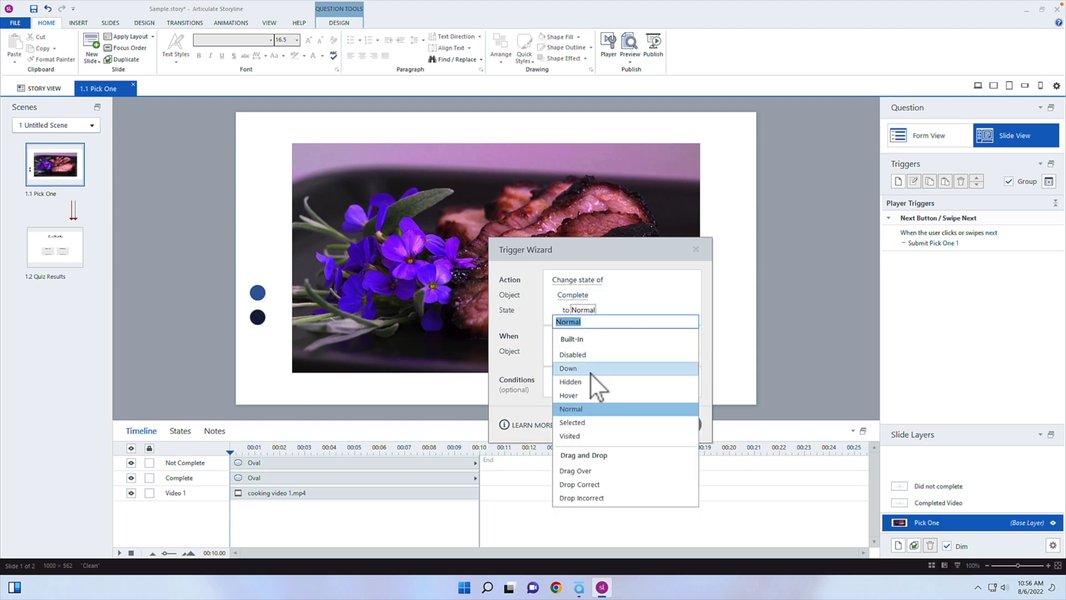
left_click(584, 417)
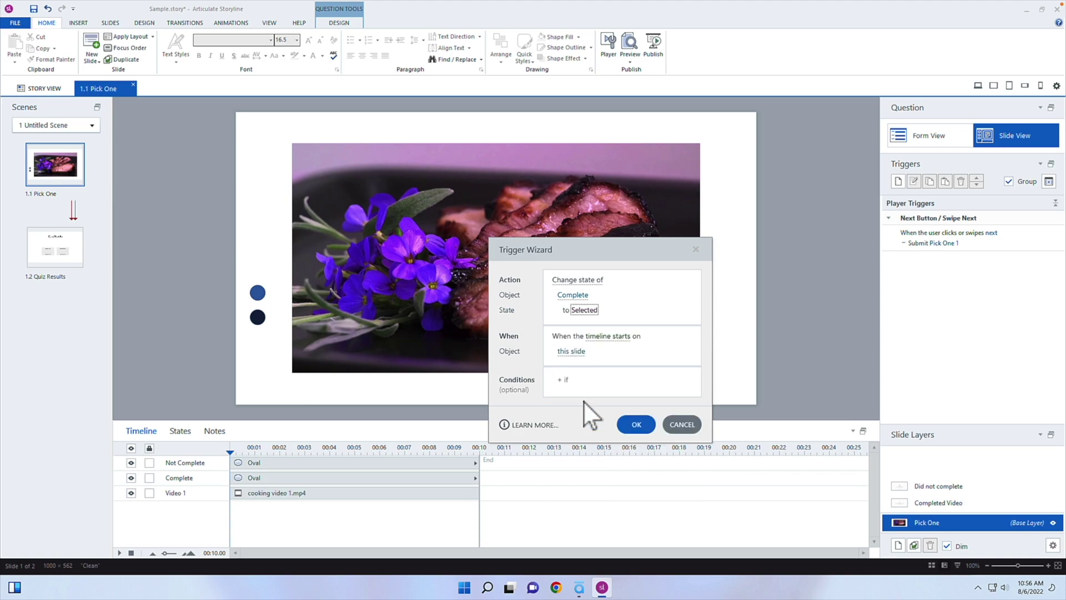
left_click(636, 424)
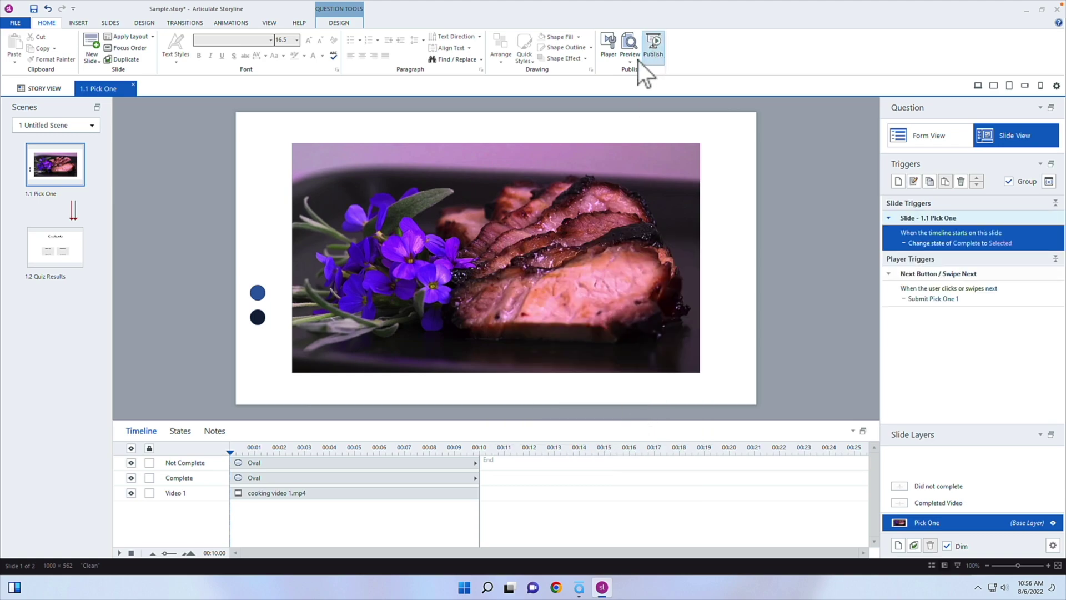
Preview the Pick One slide to check the Complete circle's state at the start, and close the preview.
left_click(631, 60)
left_click(648, 74)
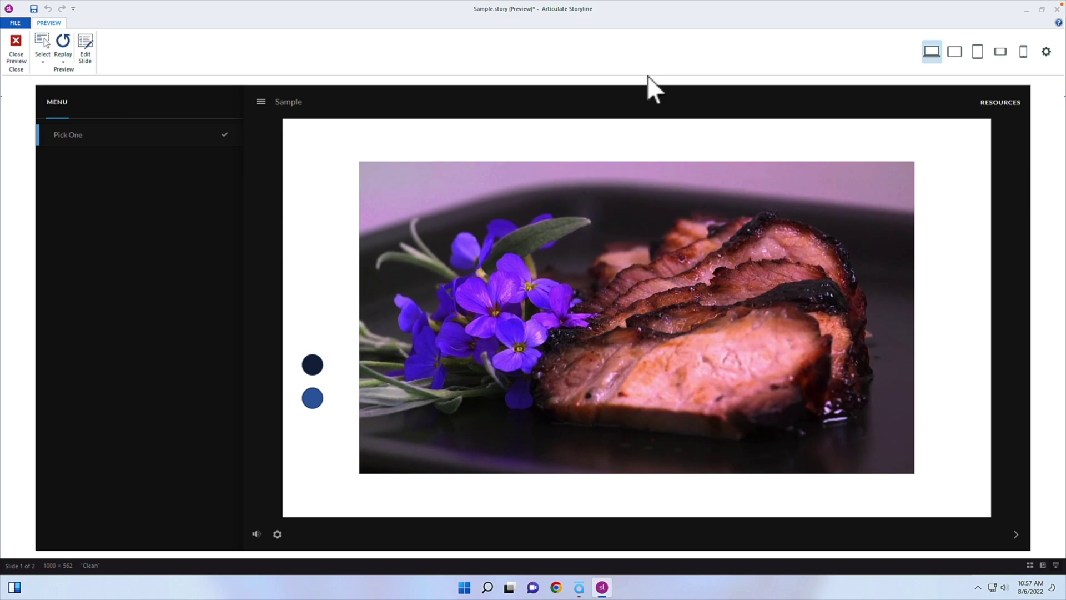
left_click(25, 52)
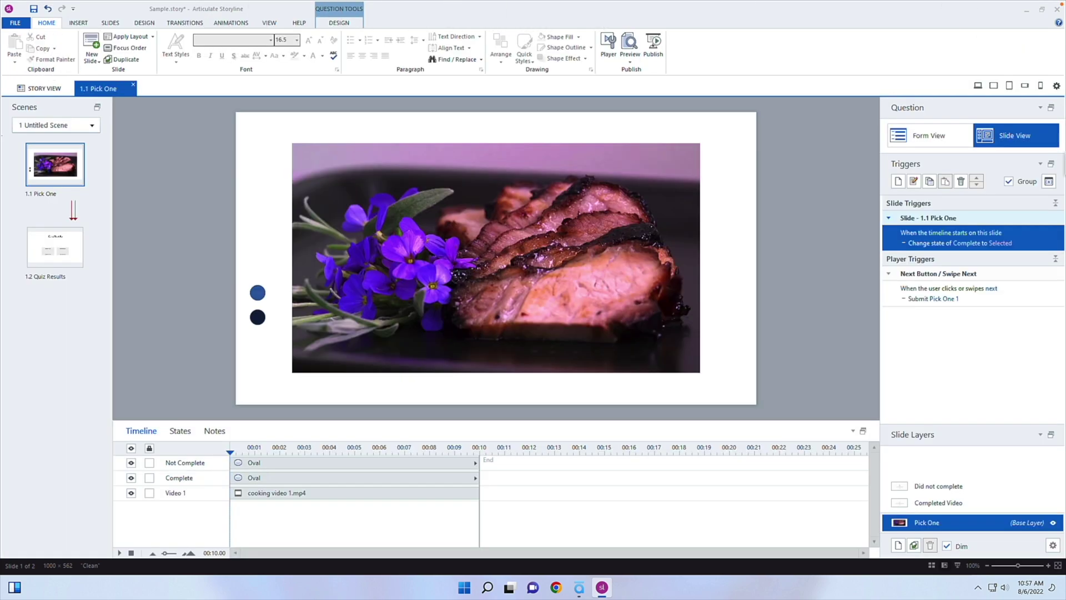
Change the Complete state trigger to run when the timeline ends on this slide, and check it in a preview played to the end.
left_click(954, 233)
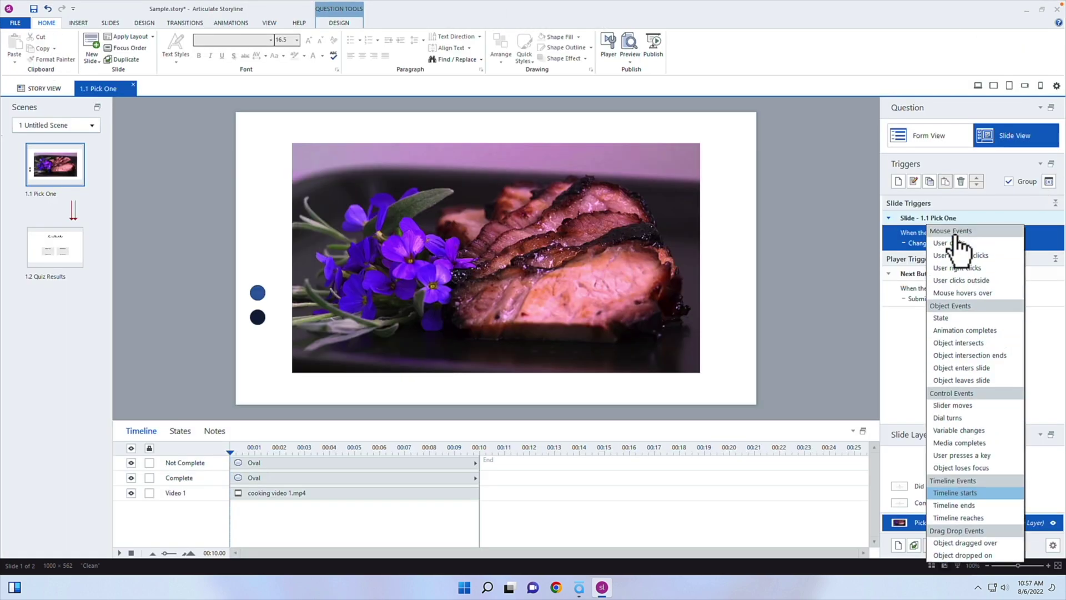
left_click(955, 504)
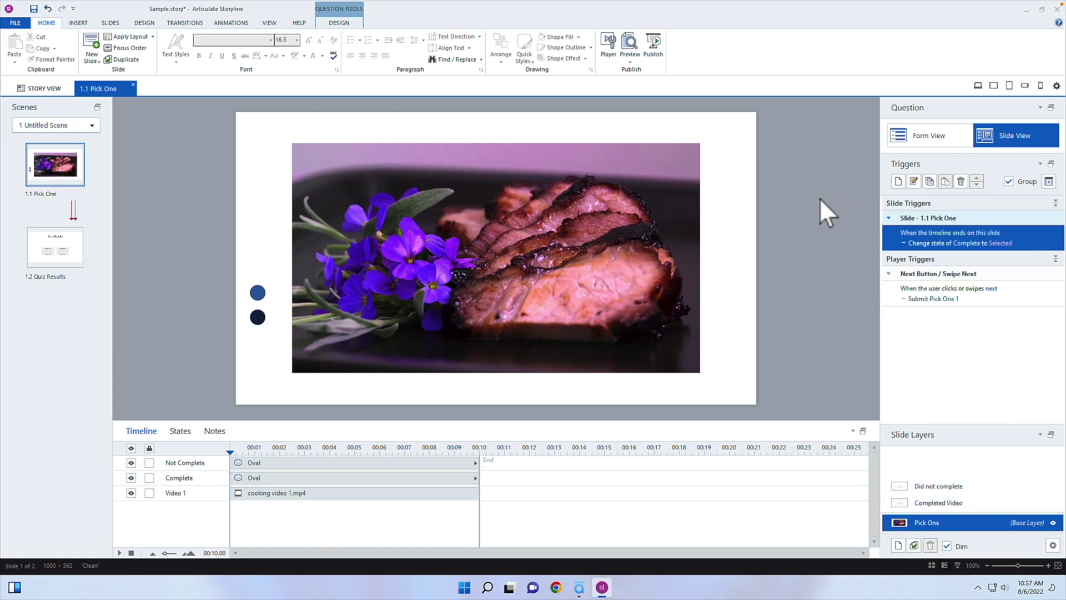
left_click(635, 63)
left_click(644, 72)
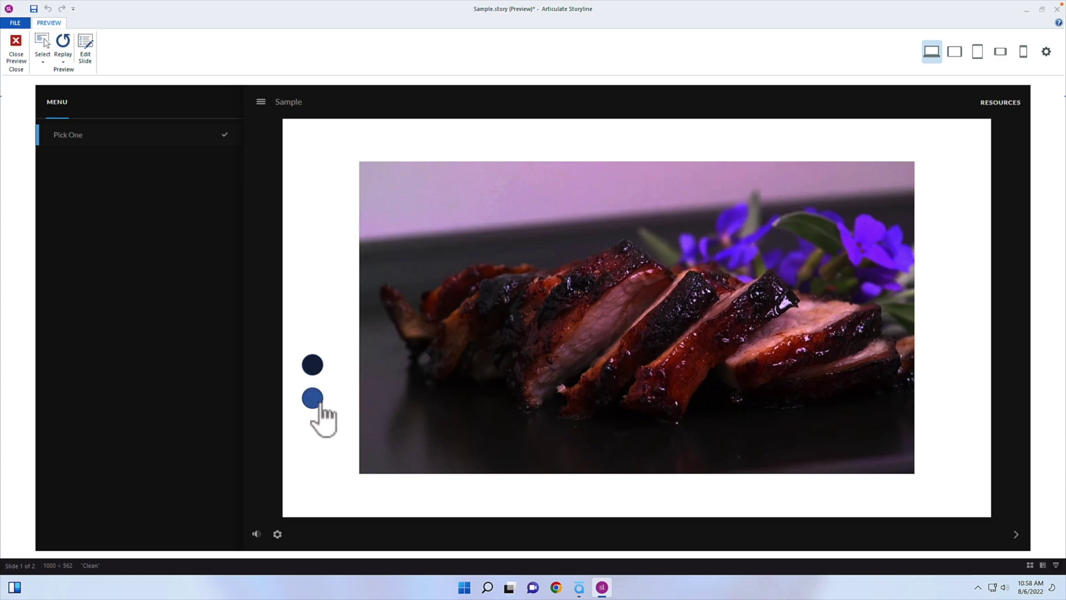
left_click(22, 58)
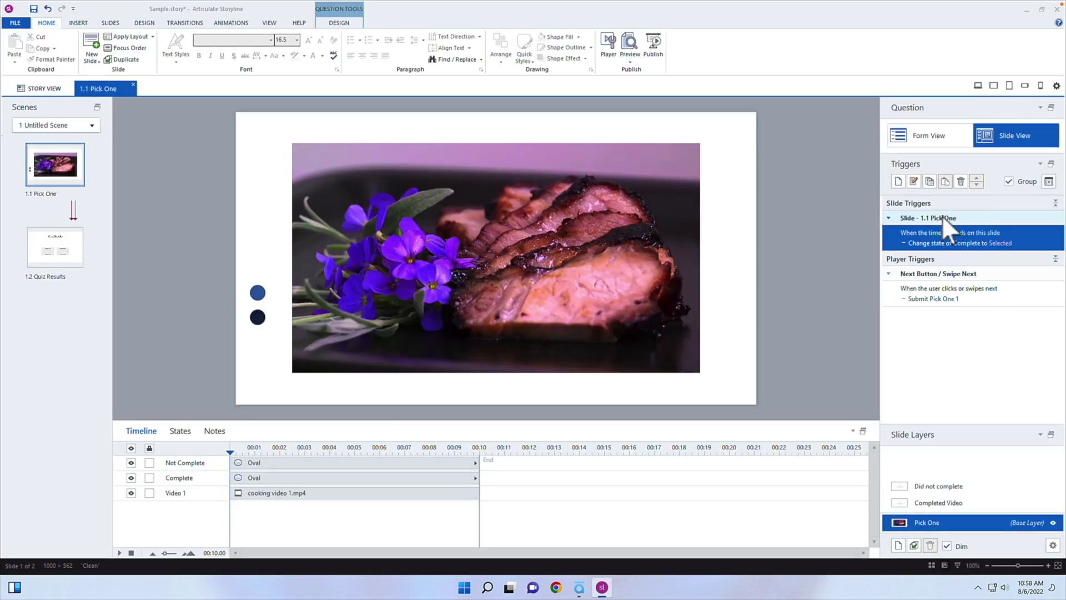
Add a slide trigger with the Submit interaction action for Pick One 1 when the timeline ends on this slide.
left_click(899, 181)
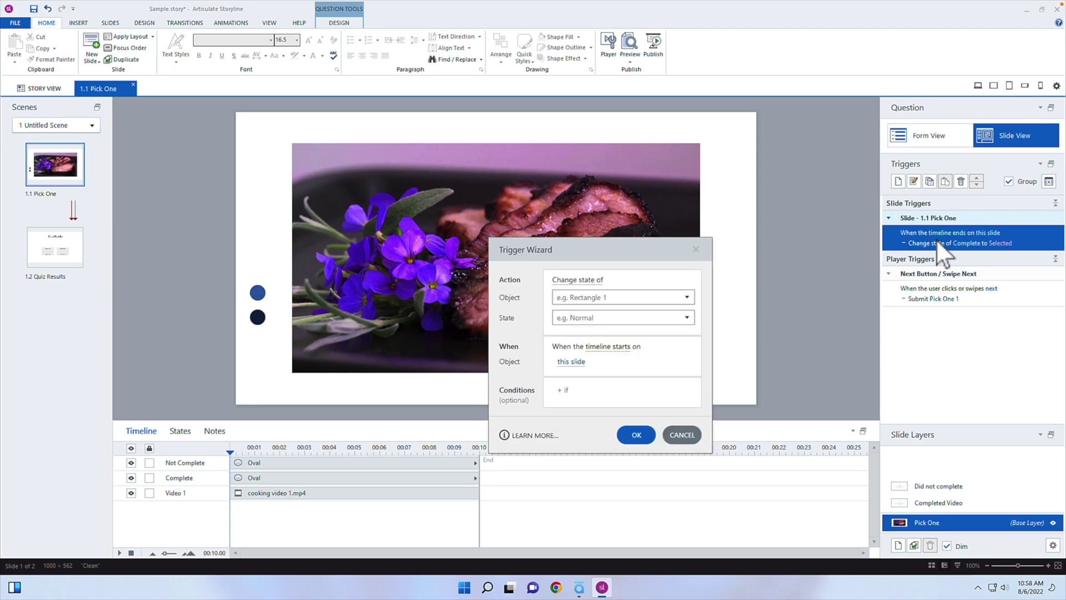
left_click(590, 280)
left_click_drag(694, 453, 693, 566)
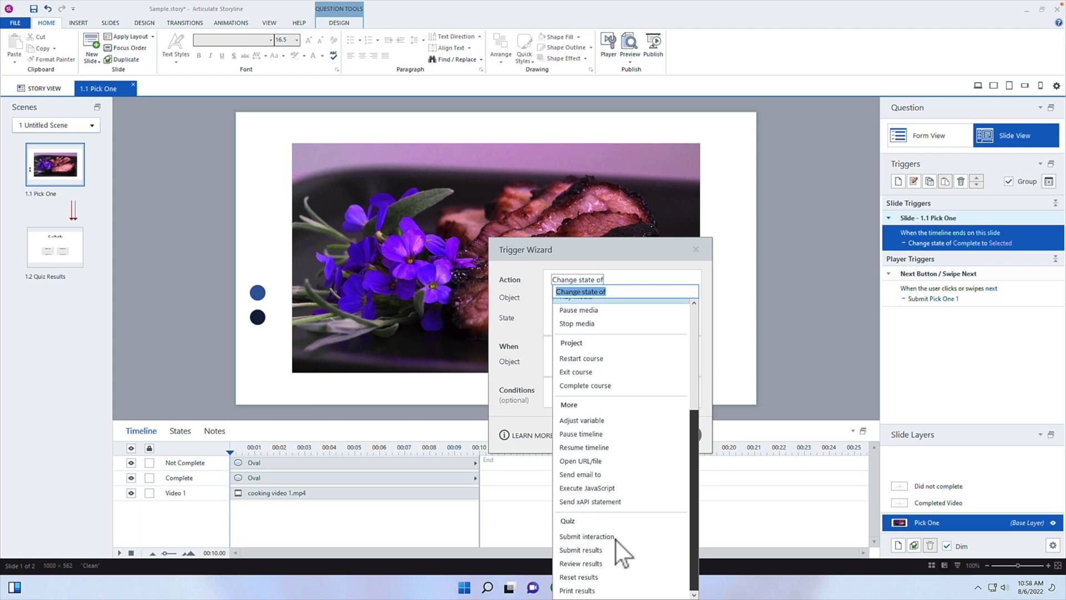
left_click(606, 577)
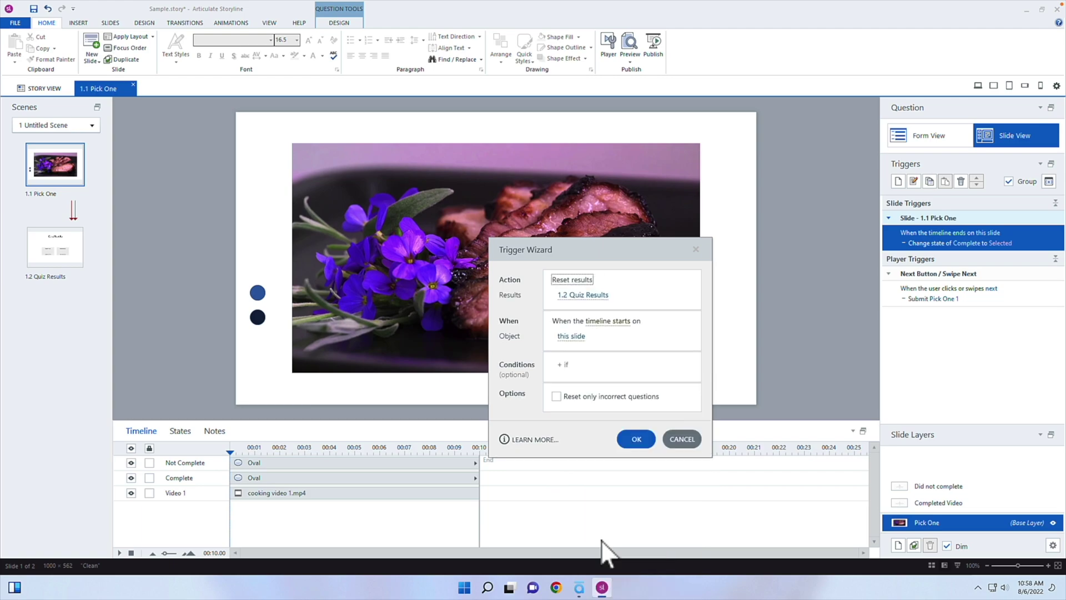
left_click(566, 280)
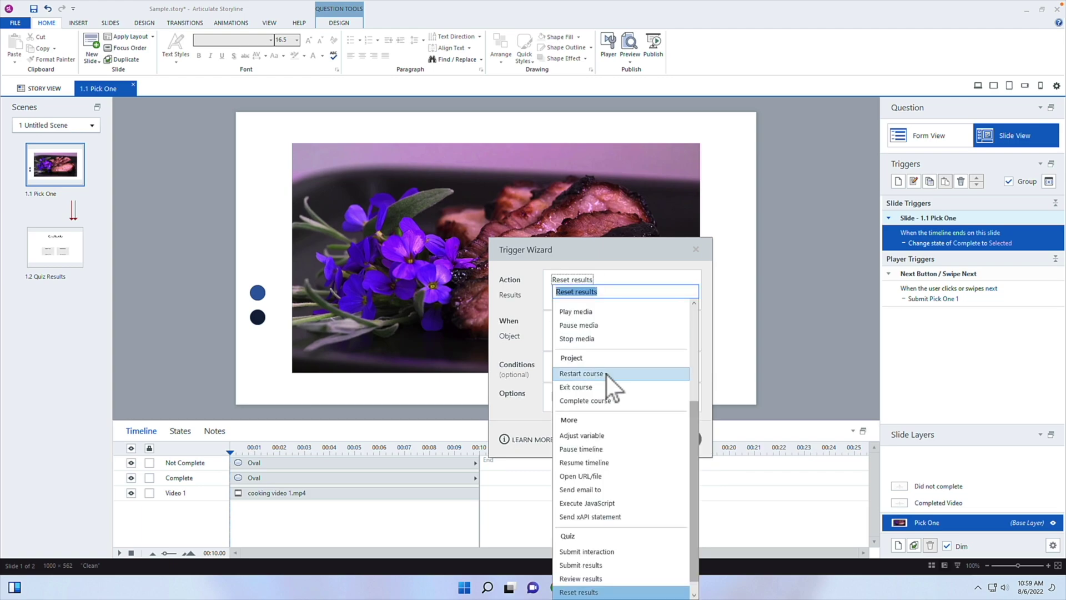
left_click(597, 552)
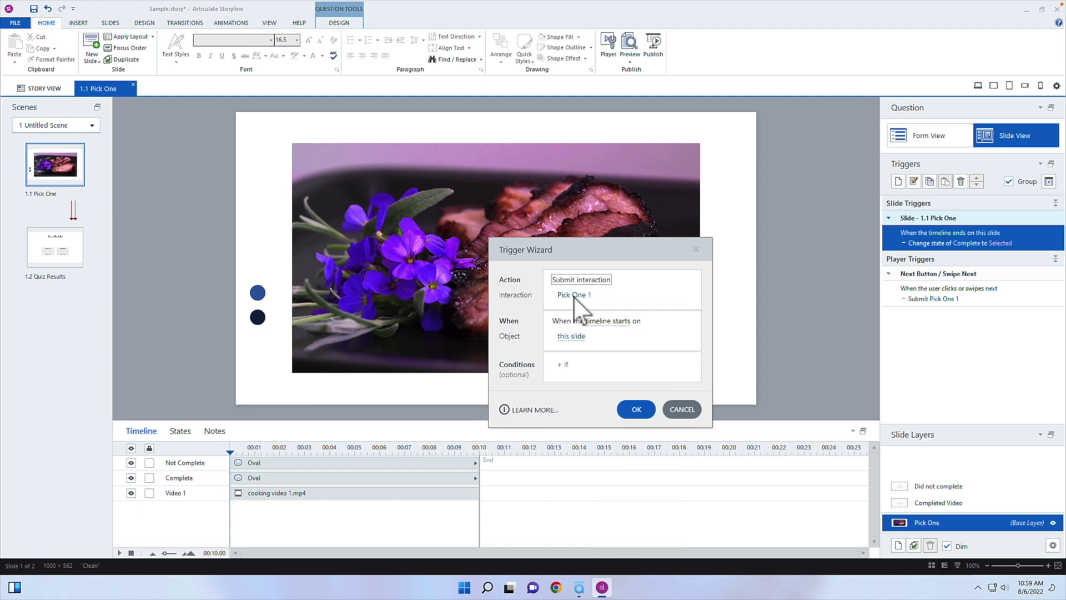
left_click(626, 326)
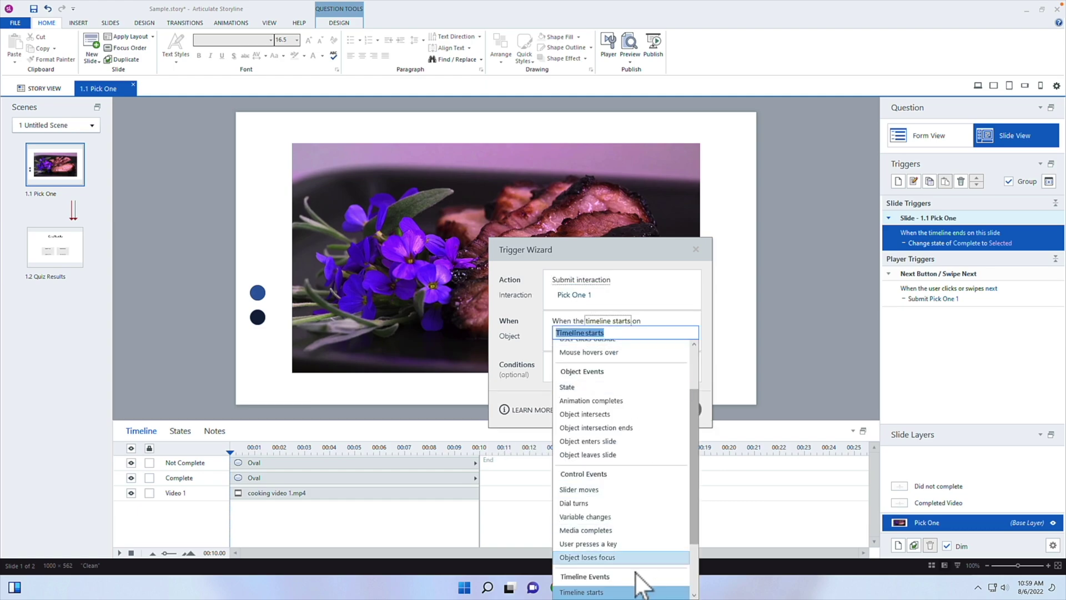
left_click_drag(692, 521, 693, 571)
left_click(580, 524)
left_click(645, 409)
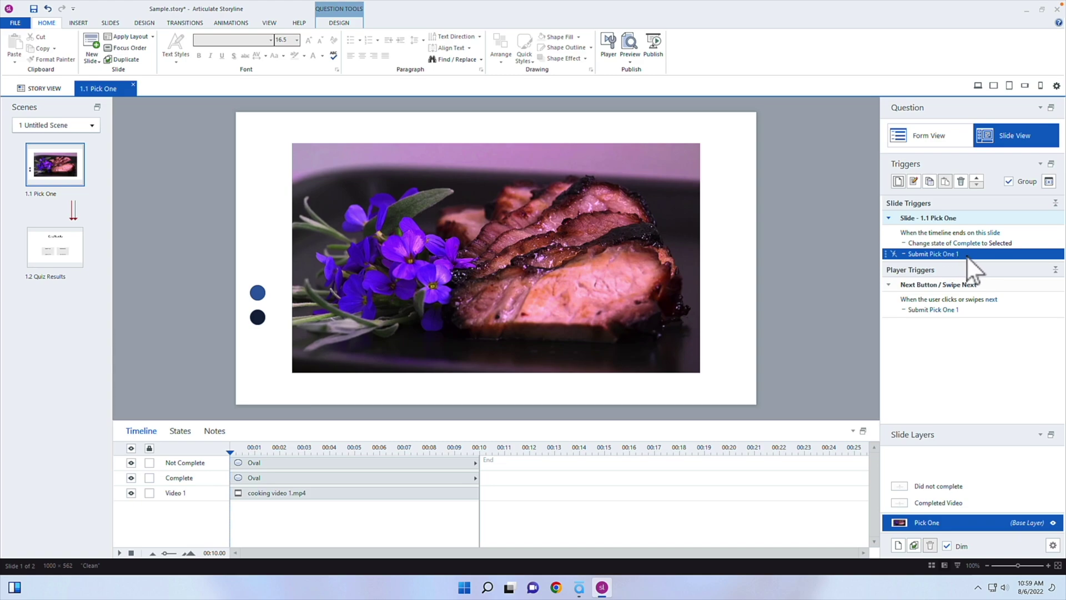
Preview the Pick One slide and advance with the player's Next before the video finishes to test the submission feedback.
left_click(988, 312)
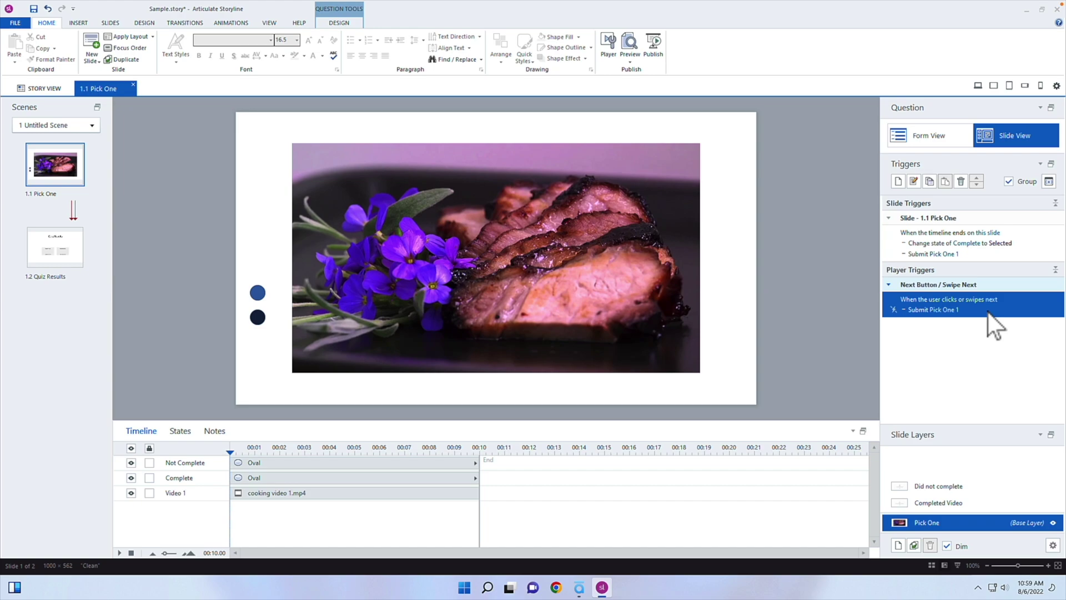
left_click(636, 59)
left_click(644, 86)
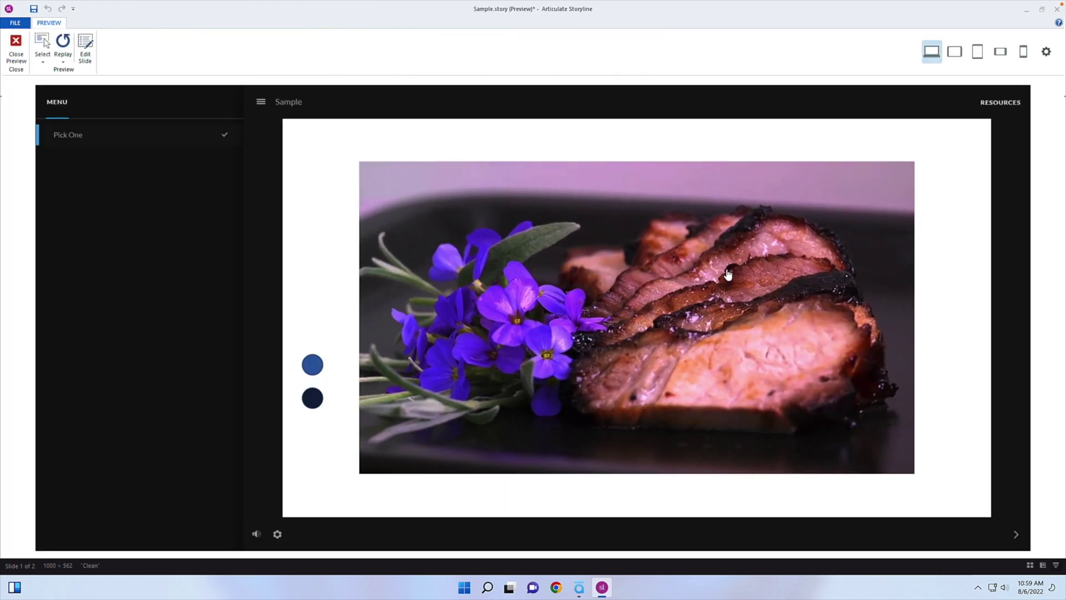
left_click(1016, 535)
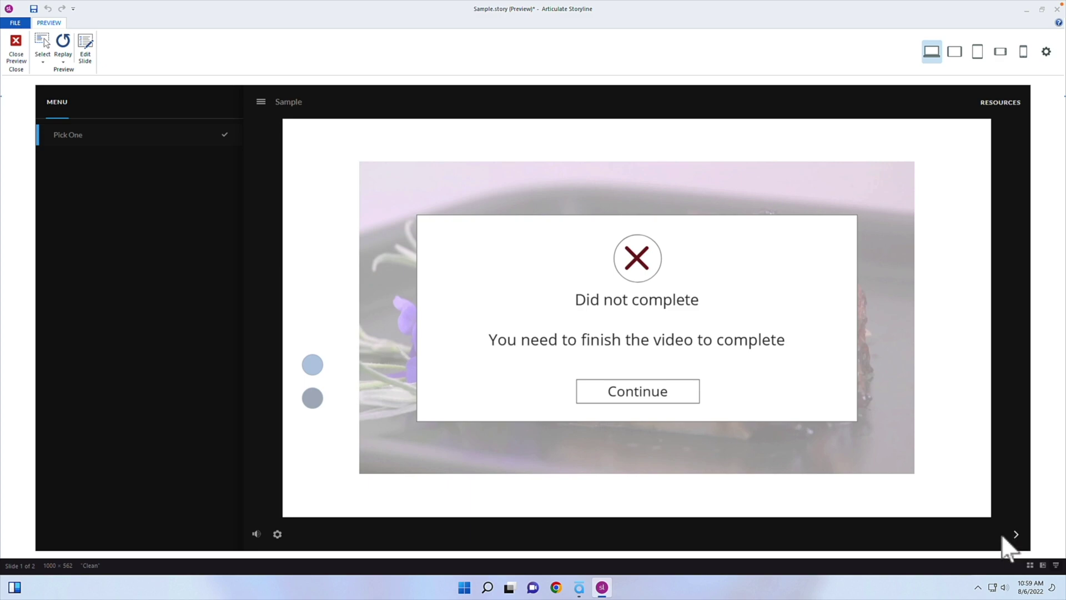
Continue past the Did not complete feedback, dismiss the link message, and close the preview.
left_click(671, 392)
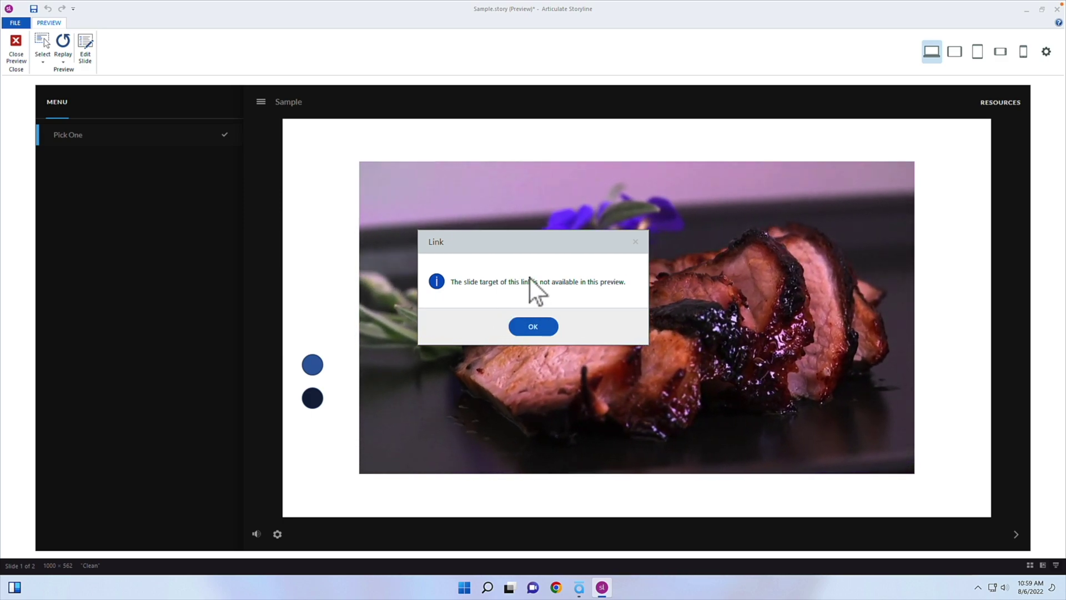
left_click(531, 328)
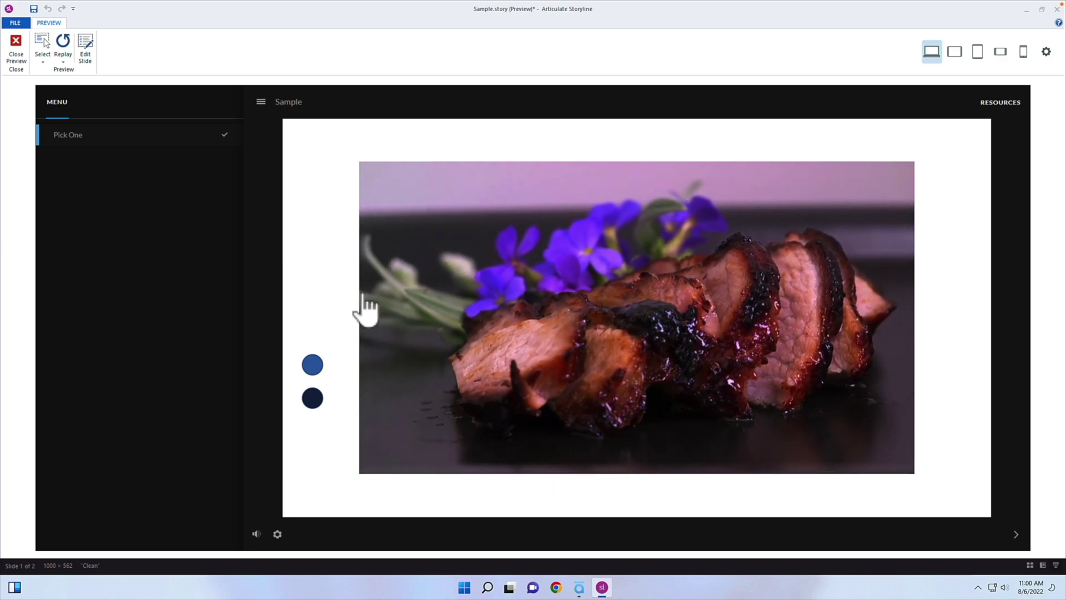
left_click(16, 50)
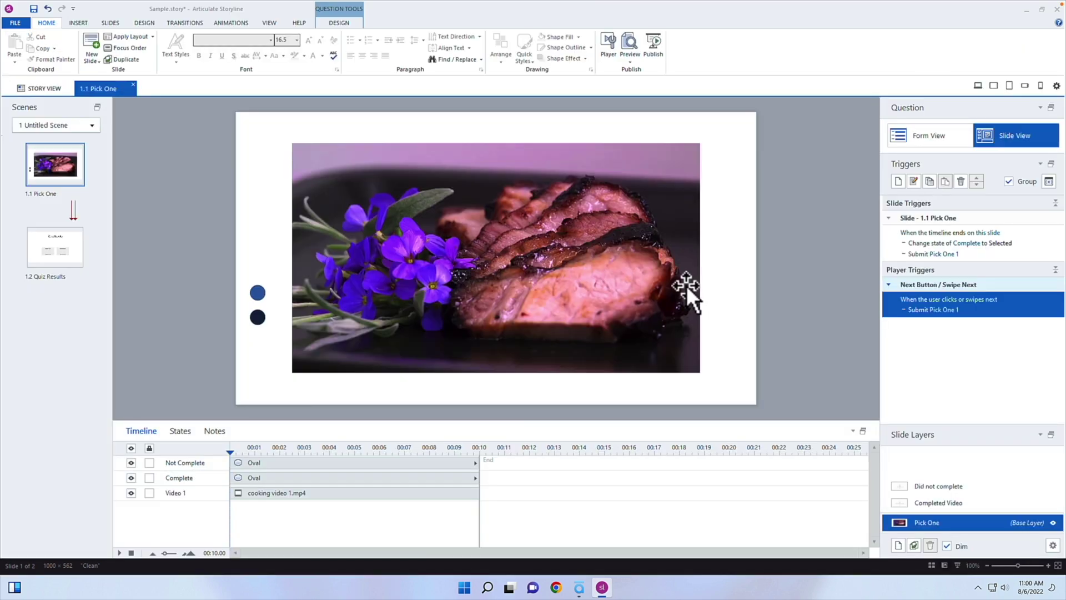
Examine the Continue button triggers on the Completed Video and Did not complete layers, and return to the Pick One base layer.
left_click(989, 502)
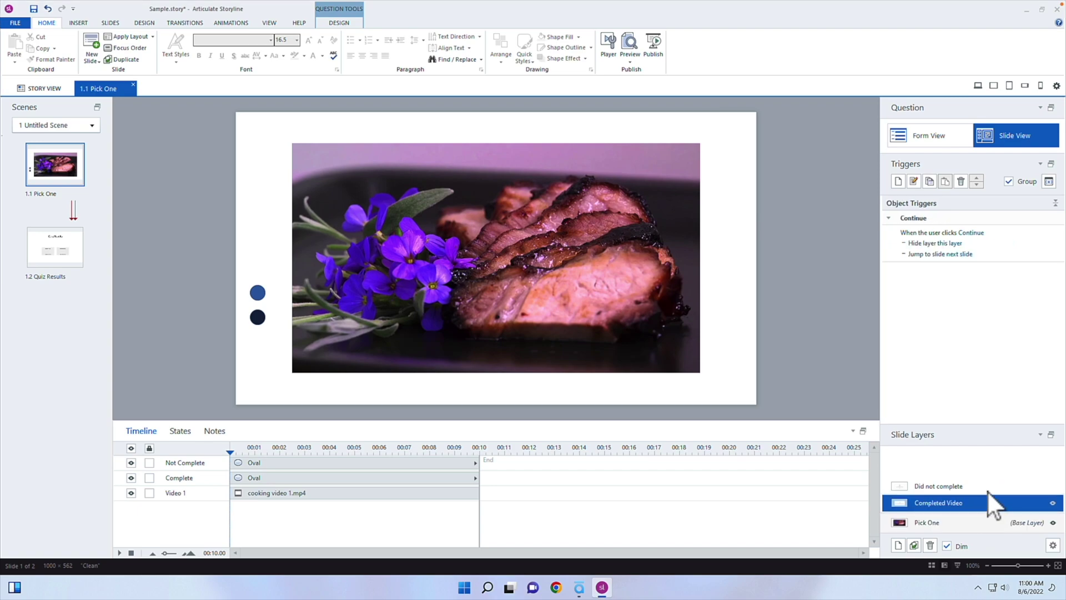
left_click(989, 486)
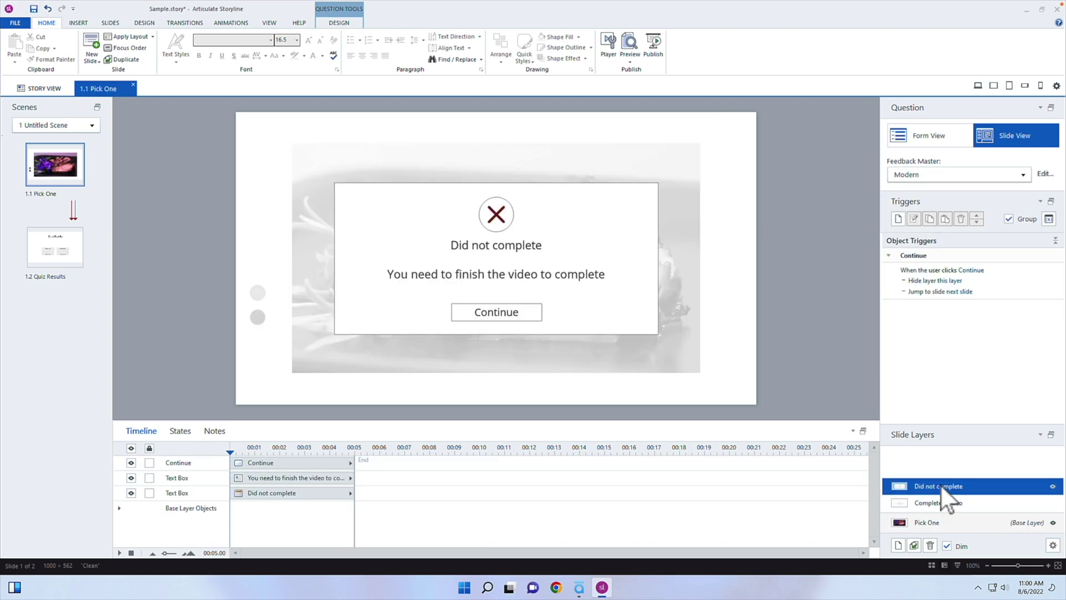
left_click(1011, 295)
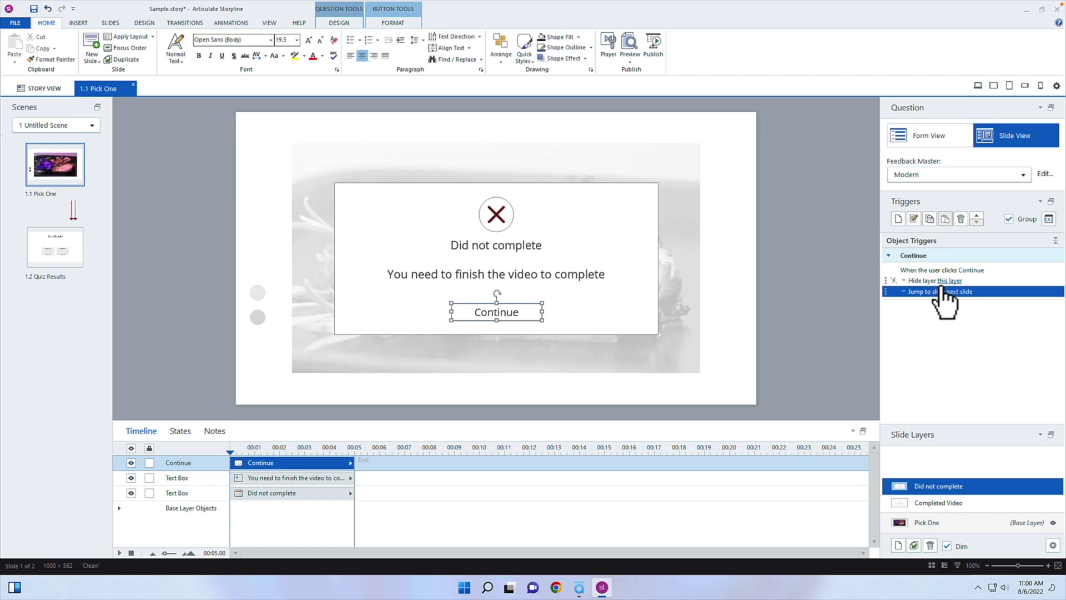
left_click(947, 524)
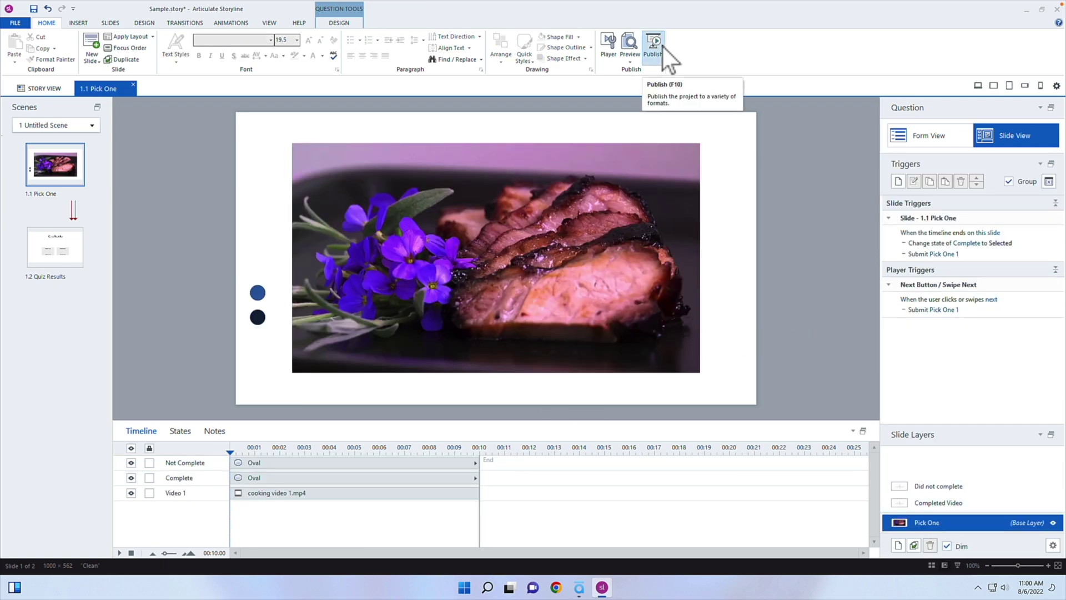
Preview the slides together from the finished video through its feedback to the Quiz Results slide, and close the preview.
left_click(629, 56)
left_click(650, 84)
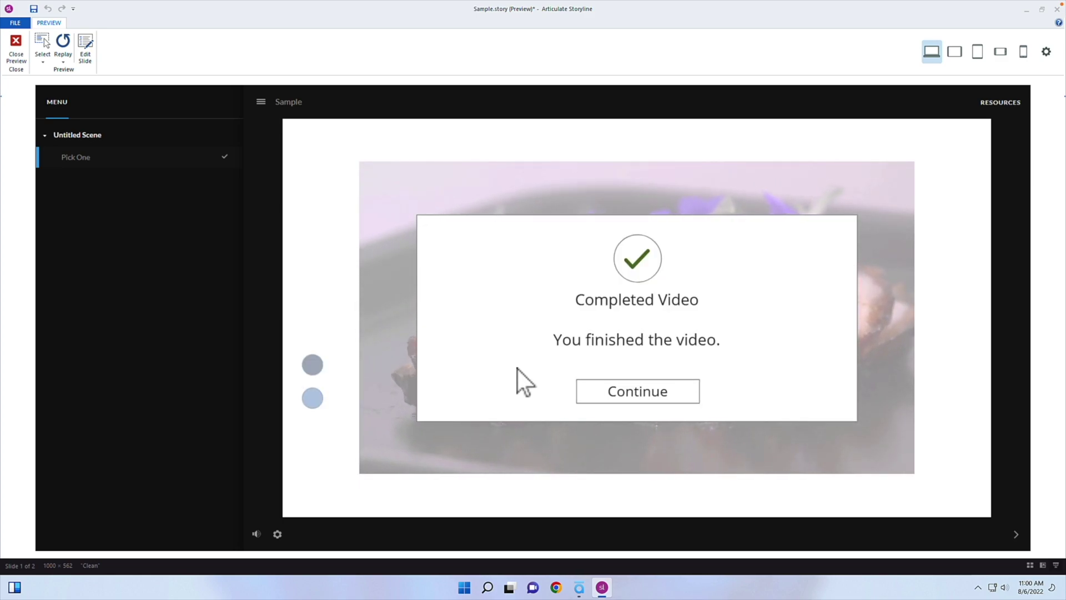
left_click(644, 397)
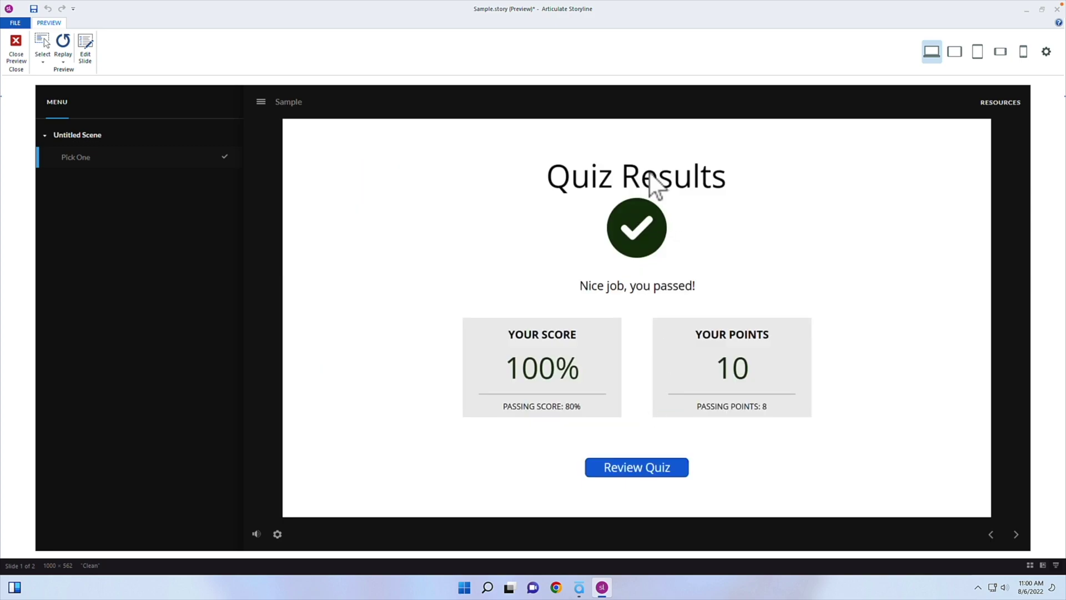
left_click(17, 47)
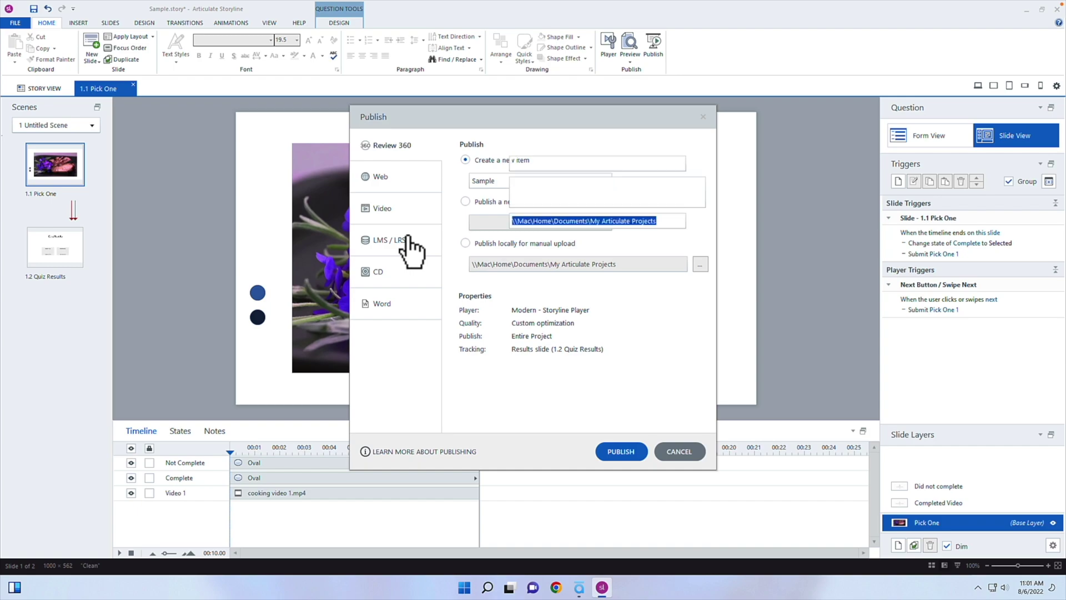
Try the LMS publish settings with SCORM 2004 reporting and browse for a destination folder, cancelling the publish.
left_click(613, 367)
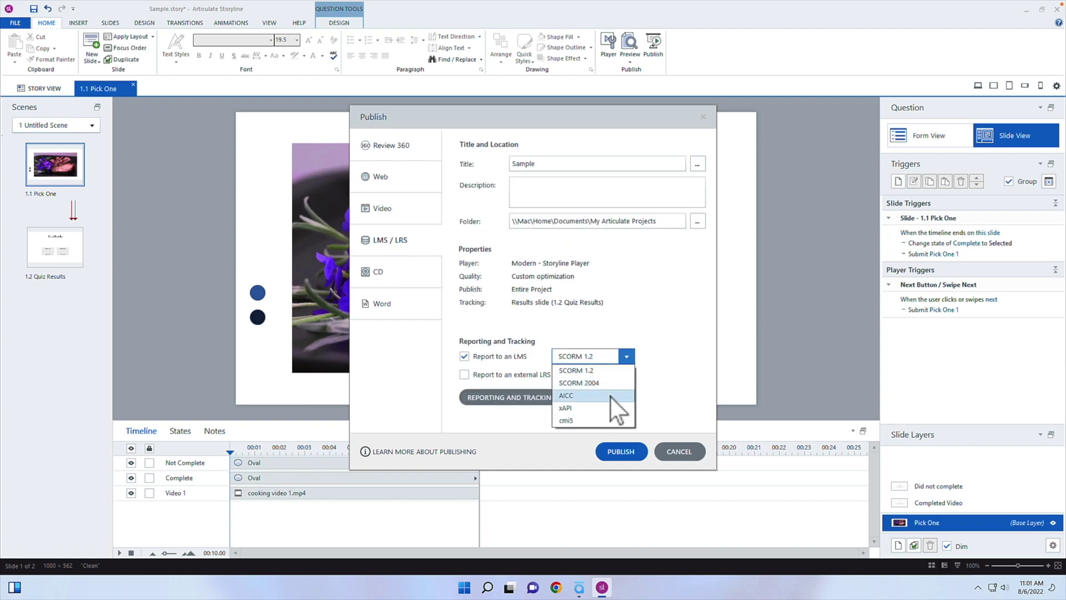
left_click(612, 389)
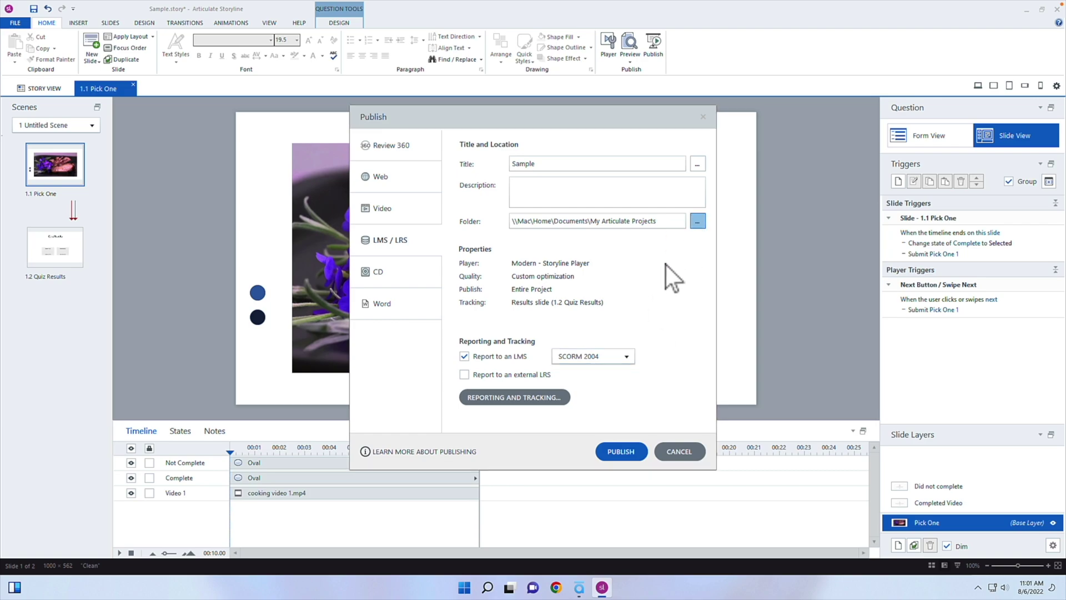
left_click(698, 221)
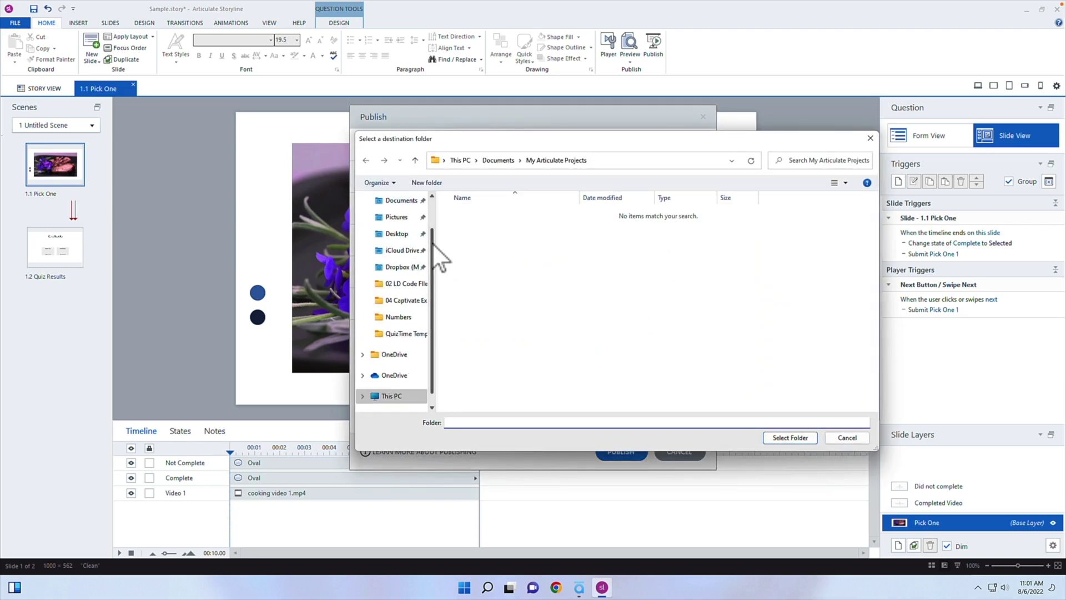
scroll(436, 258, "up", 2)
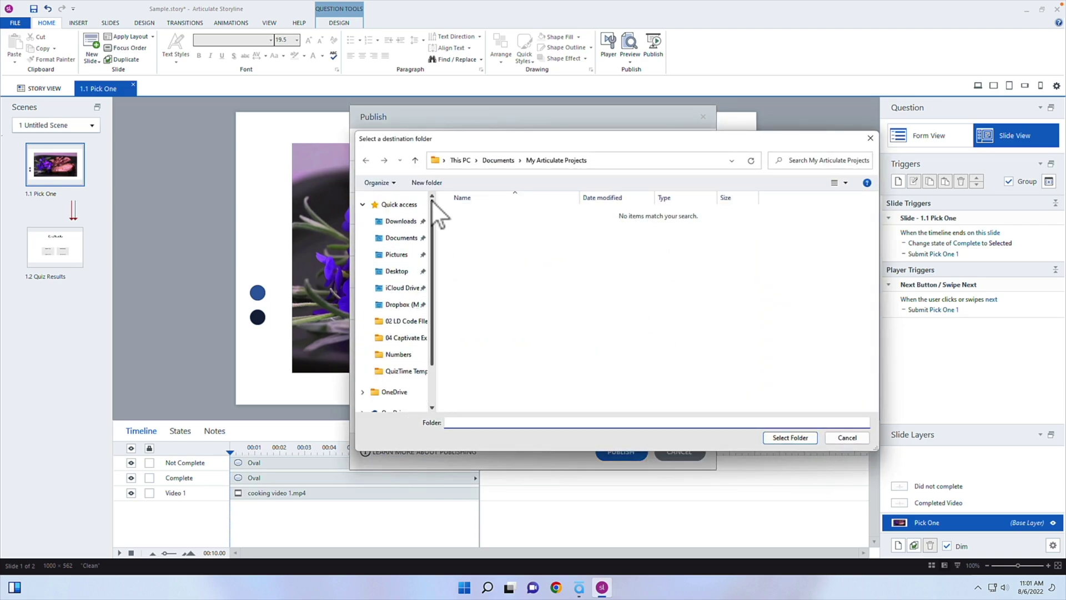
left_click(861, 438)
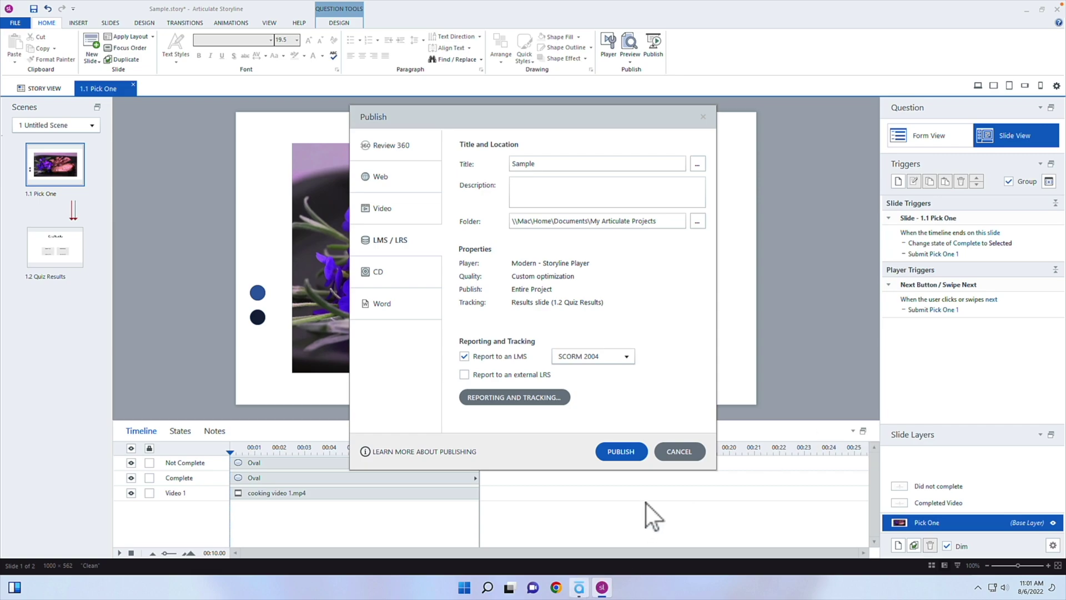
left_click(679, 451)
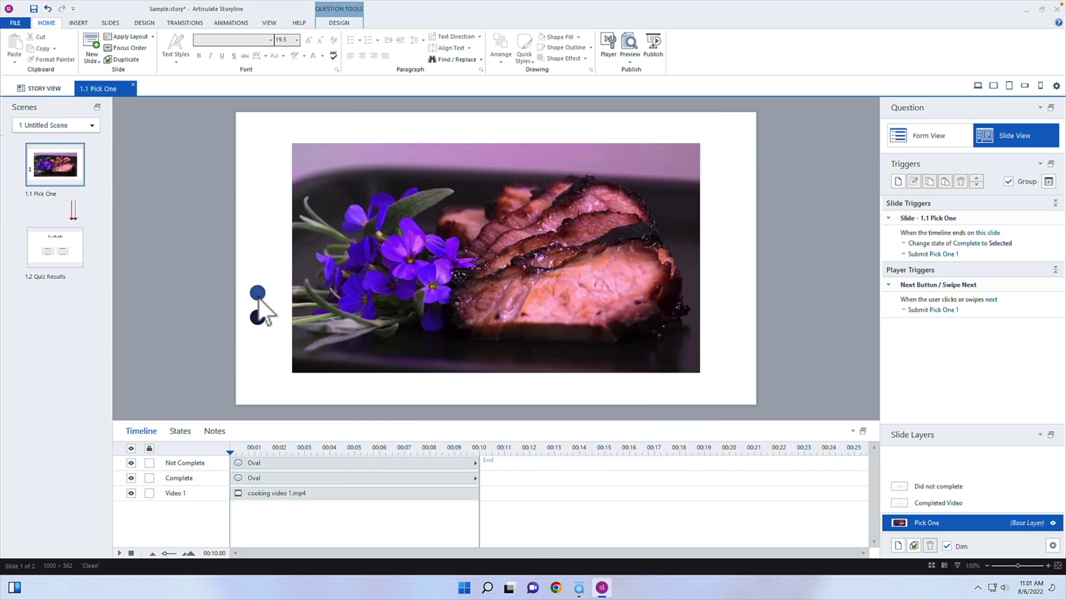
Move the dark navy circle beside the video off the slide area.
left_click(258, 317)
left_click_drag(257, 317, 208, 318)
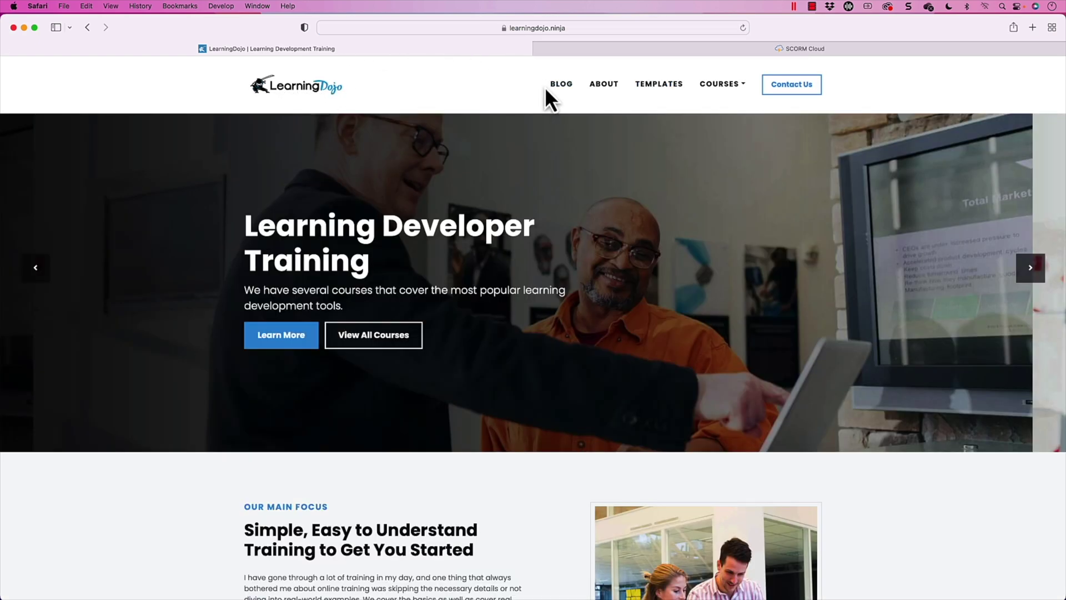
Browse the LearningDojo website in the browser, looking through its blog, Storyline templates and courses.
left_click(560, 85)
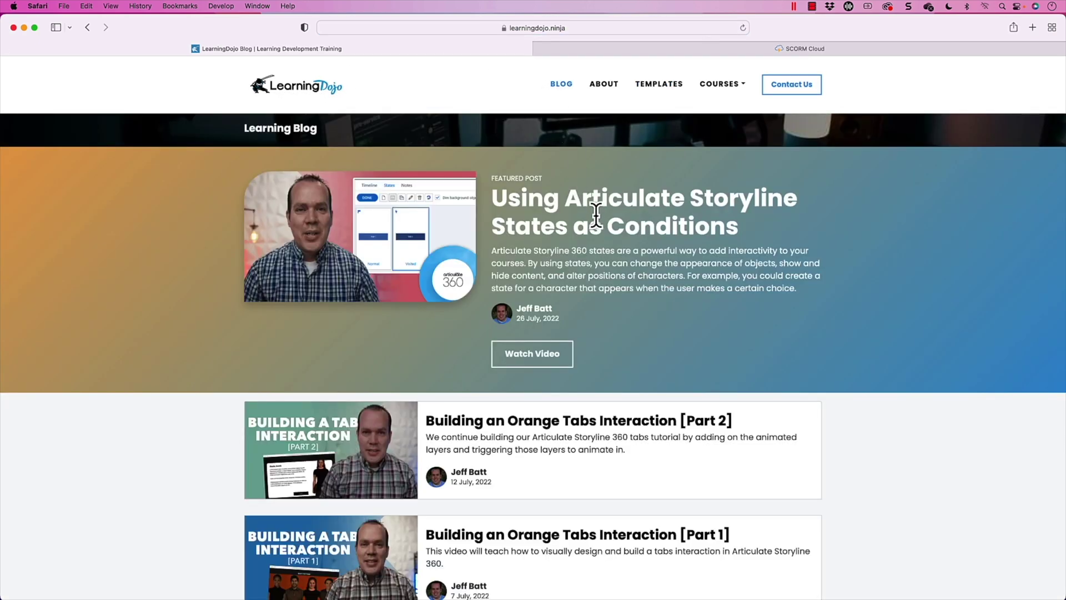
left_click(660, 85)
scroll(674, 158, "down", 3)
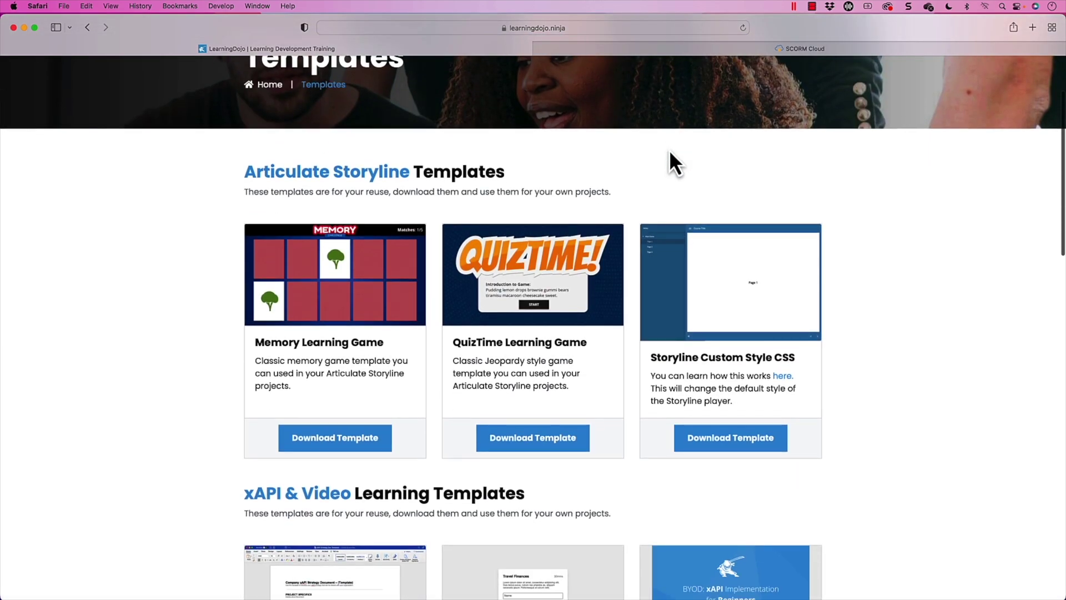
scroll(670, 153, "down", 3)
scroll(670, 154, "up", 8)
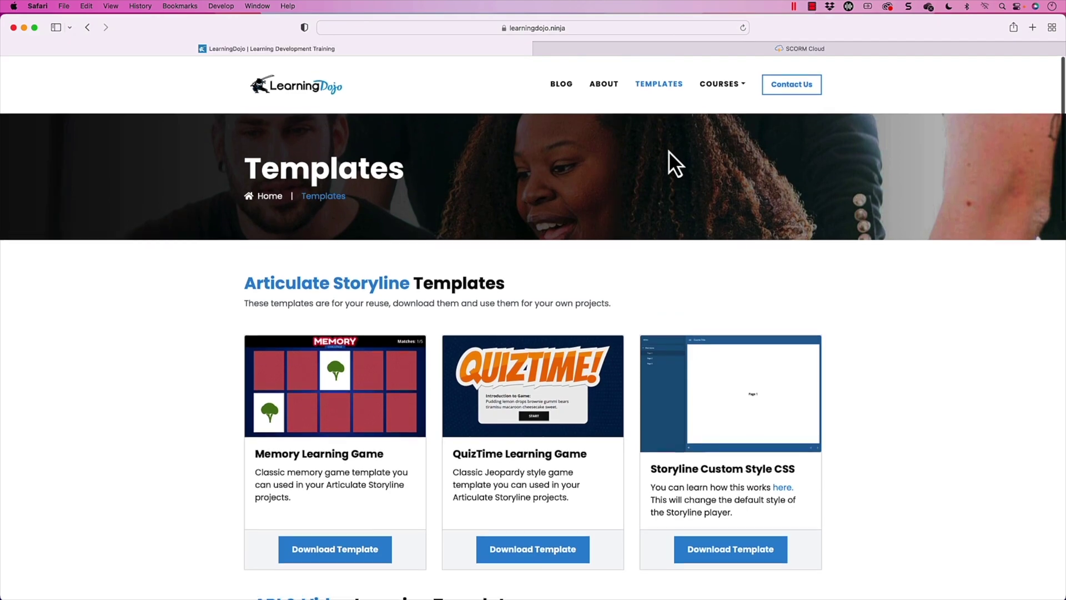
left_click(732, 86)
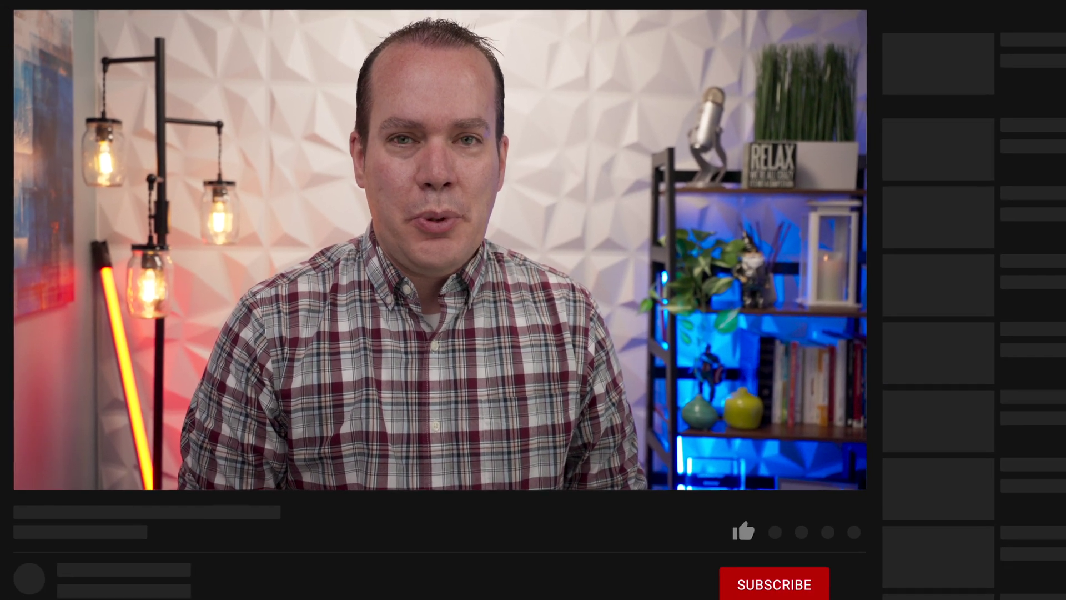
left_click(746, 533)
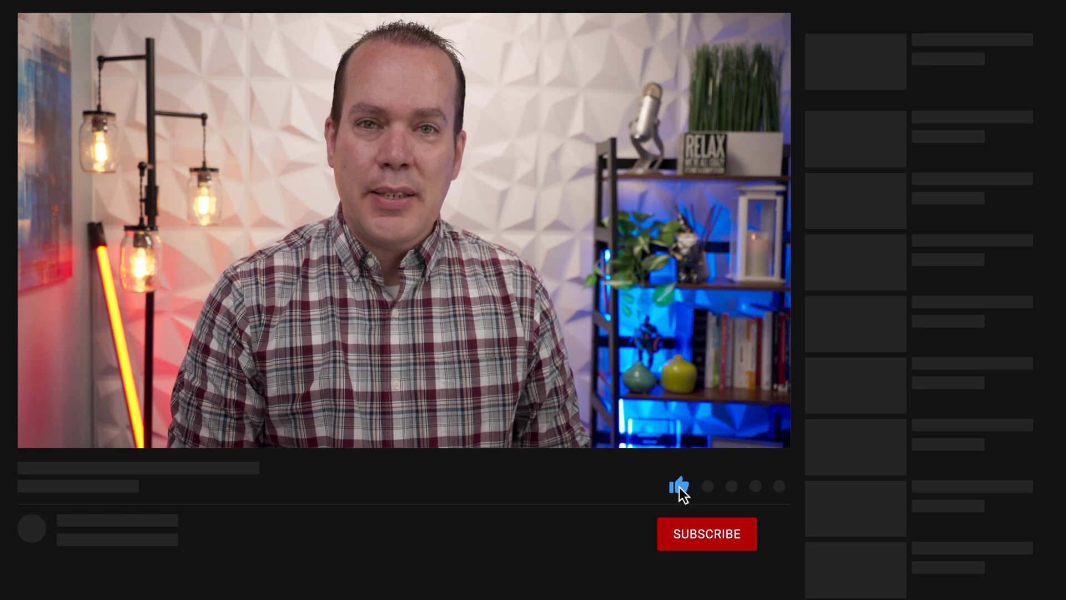
left_click(693, 531)
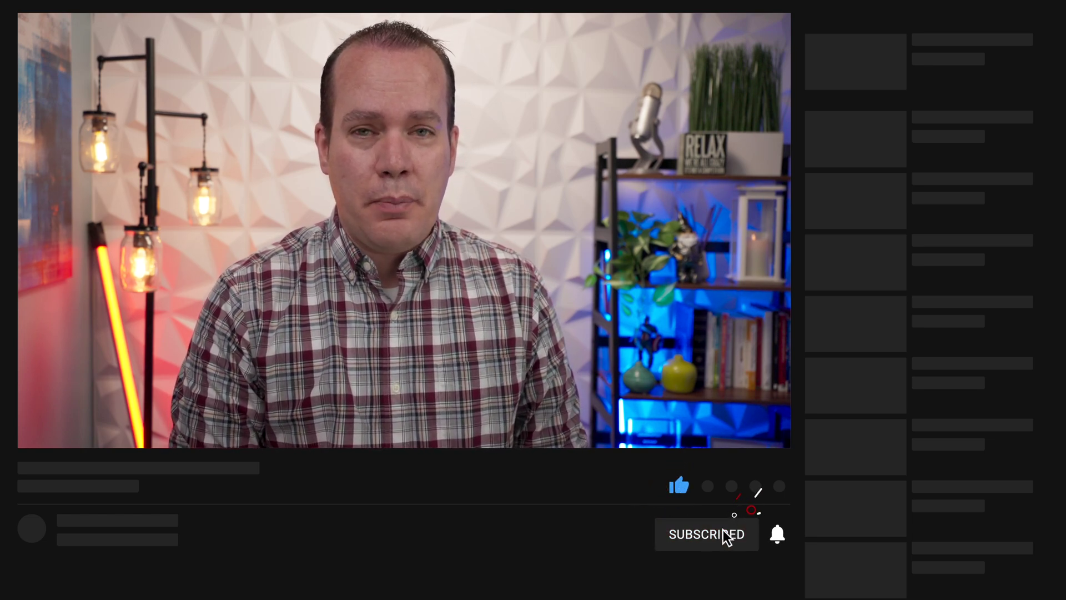
left_click(780, 533)
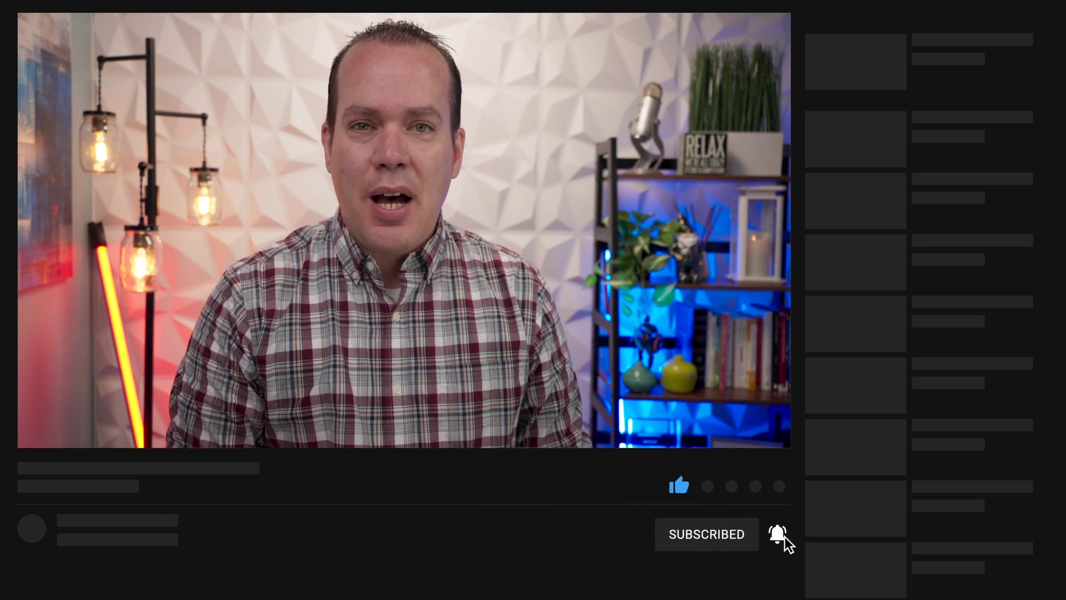